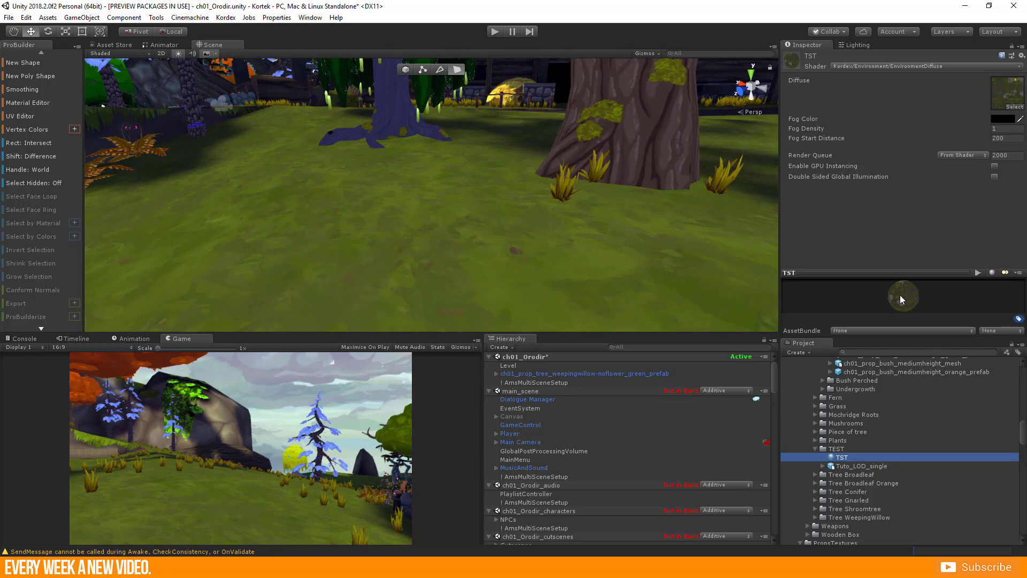
Review the model and material import settings of Tuto_LOD_single and the properties of the TST material
left_click(858, 466)
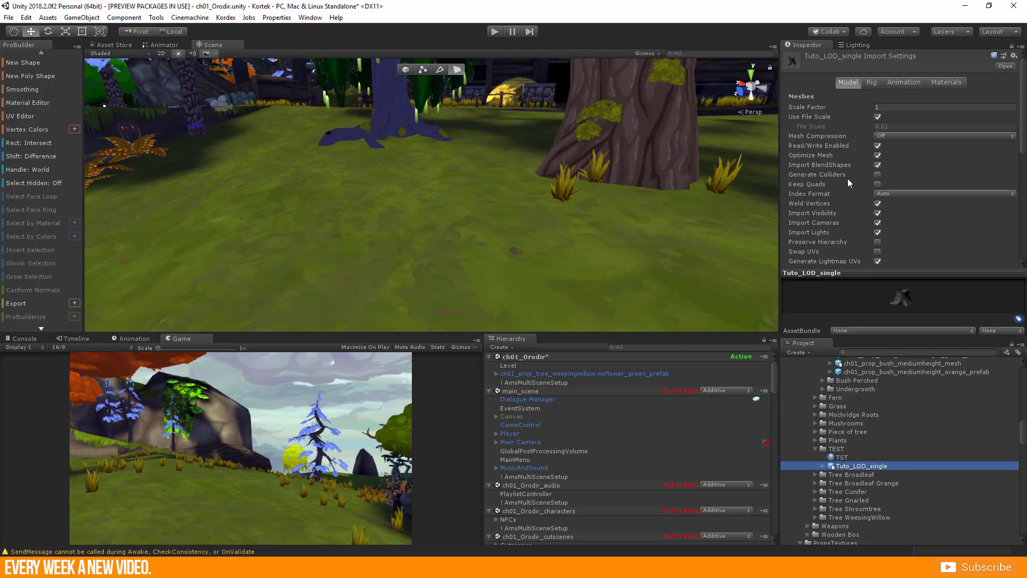
scroll(835, 226, "down", 3)
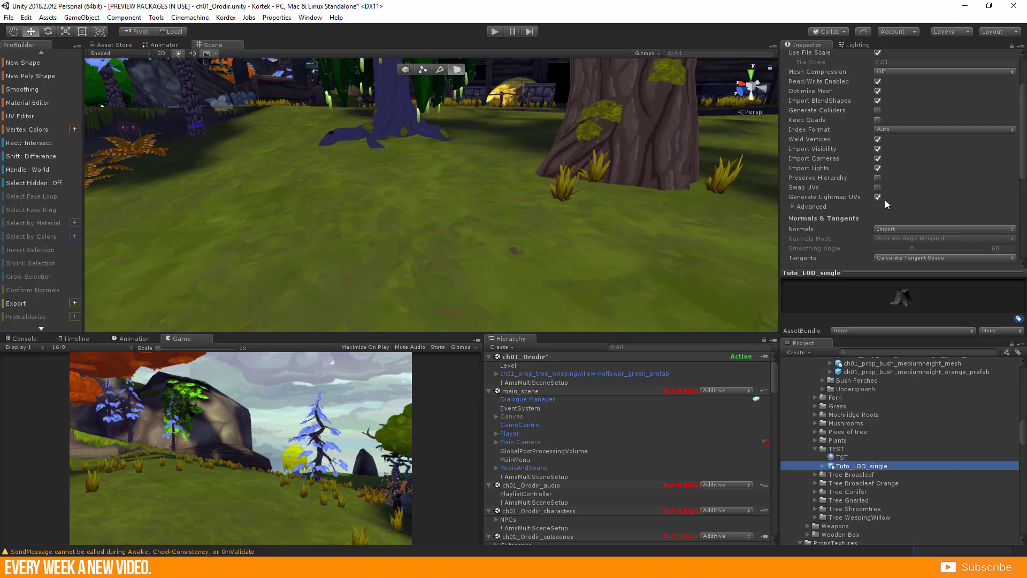
scroll(885, 200, "up", 5)
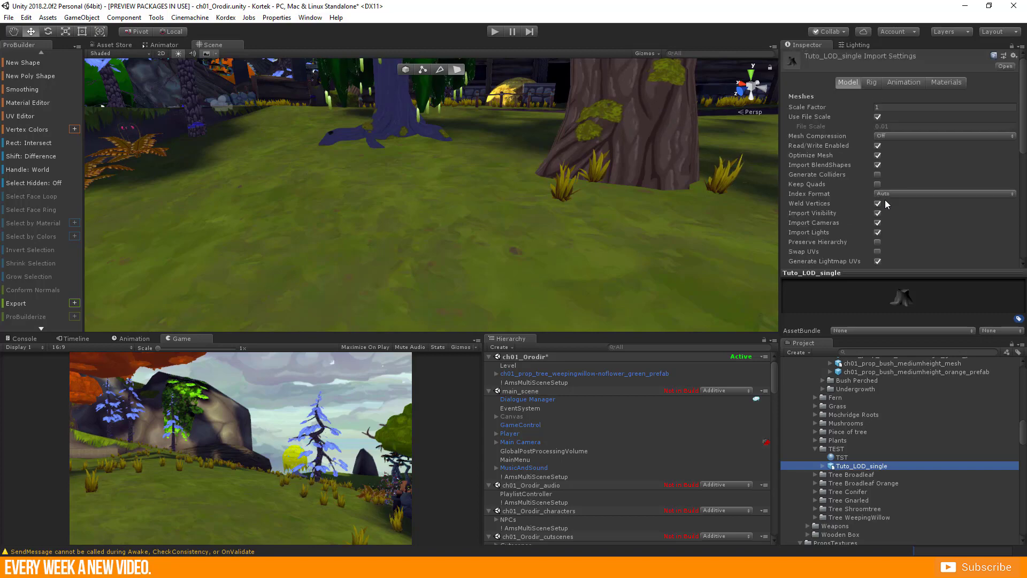
left_click(948, 82)
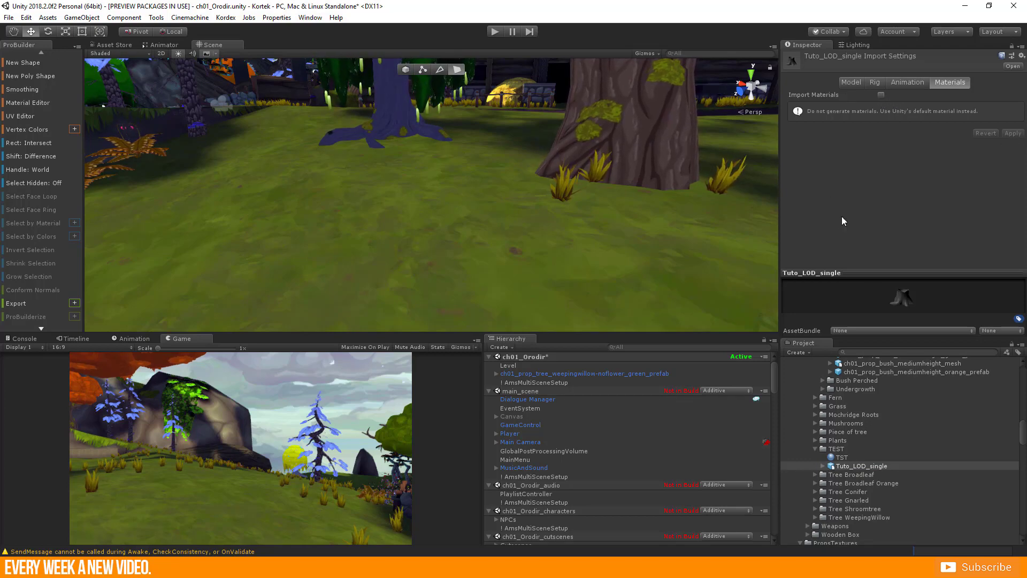
left_click(843, 458)
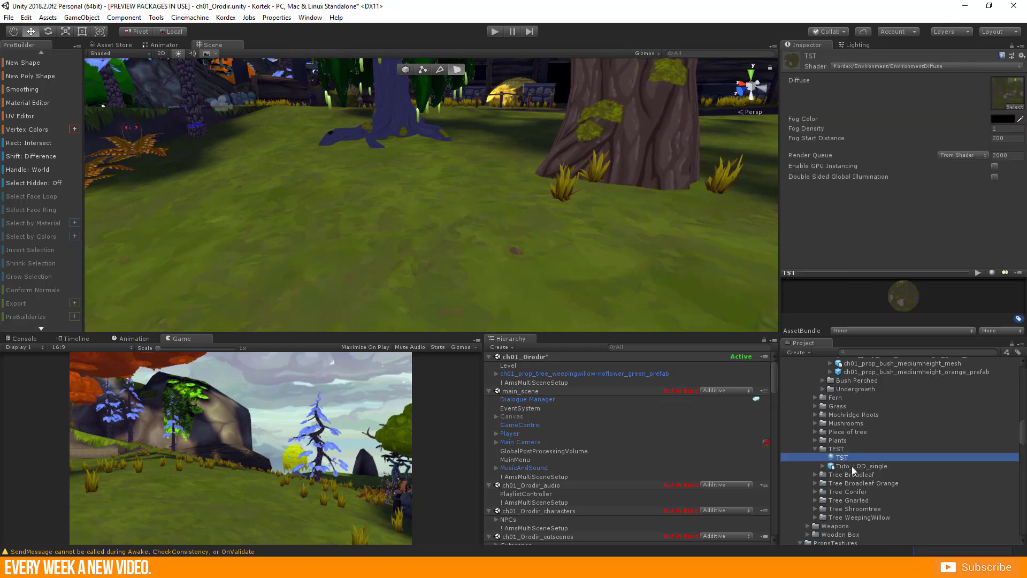
Place the Tuto_LOD_single model on the grass in front of the trees and reveal its child LOD meshes
left_click_drag(852, 466, 408, 239)
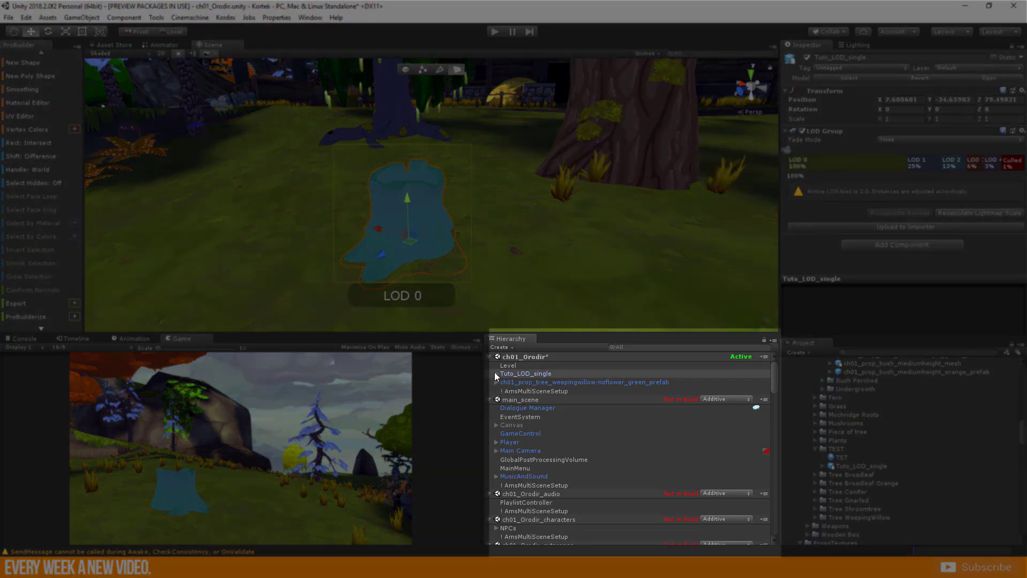
left_click(495, 374)
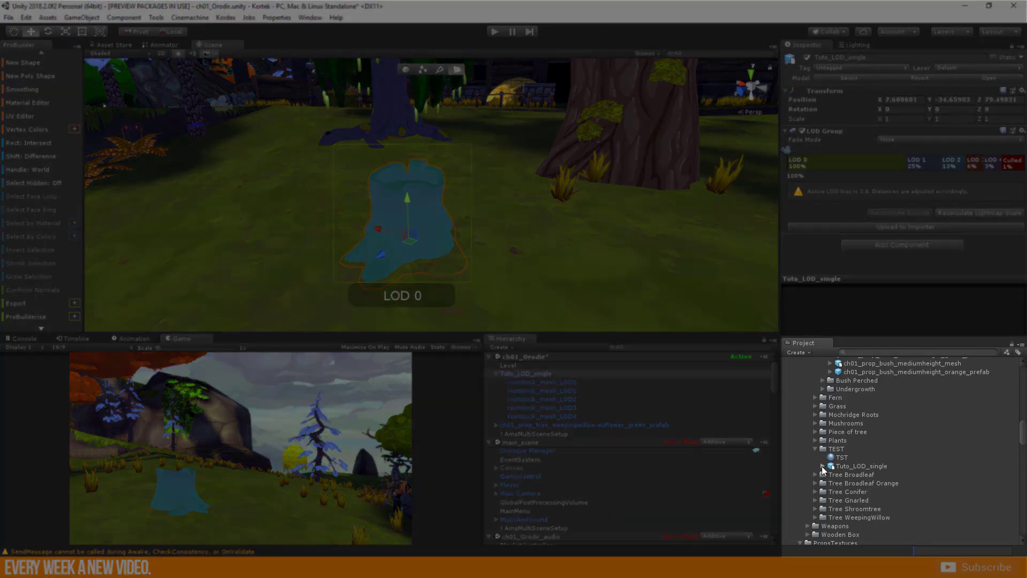
left_click(822, 466)
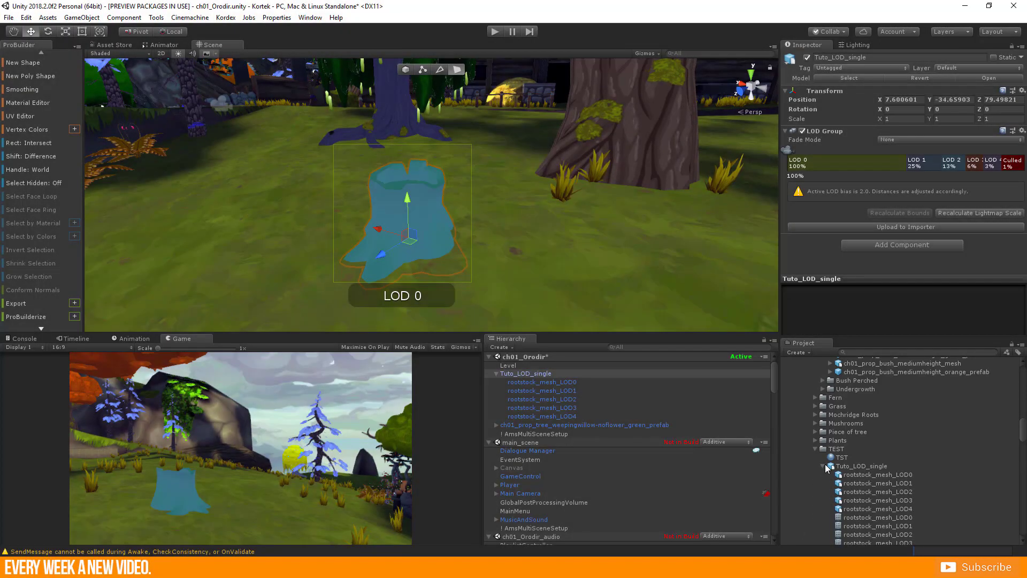
left_click(822, 466)
Inspect the stump's child meshes from rootstock_mesh_LOD0 to rootstock_mesh_LOD4 one by one to compare their detail
left_click(555, 381)
left_click(556, 388)
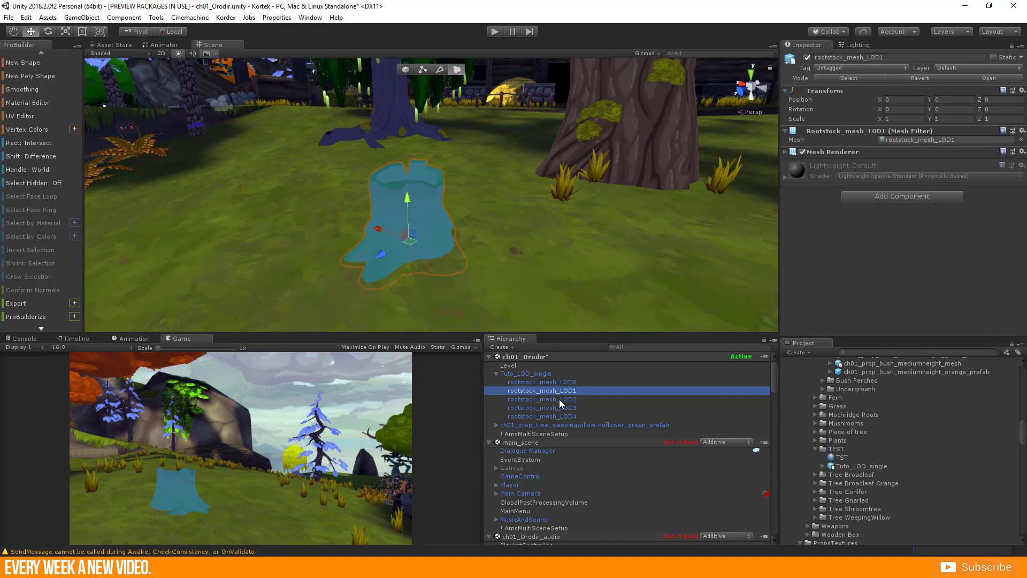
left_click(560, 399)
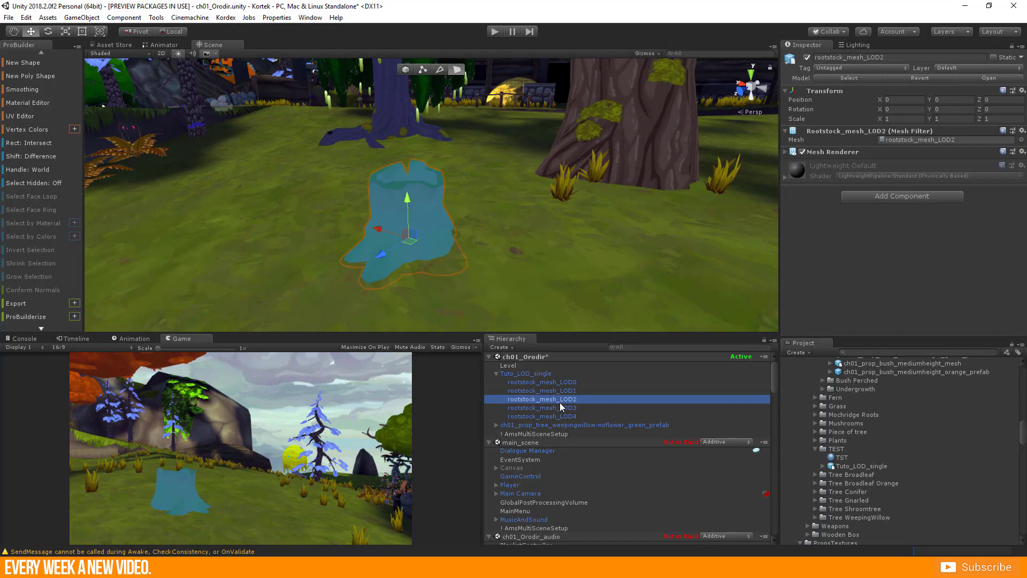
left_click(560, 407)
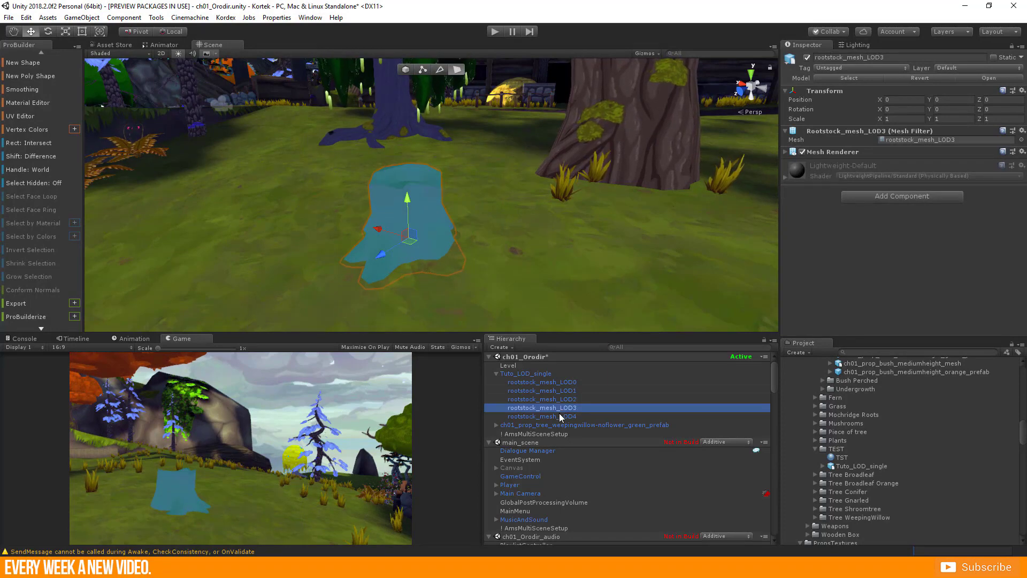
left_click(559, 414)
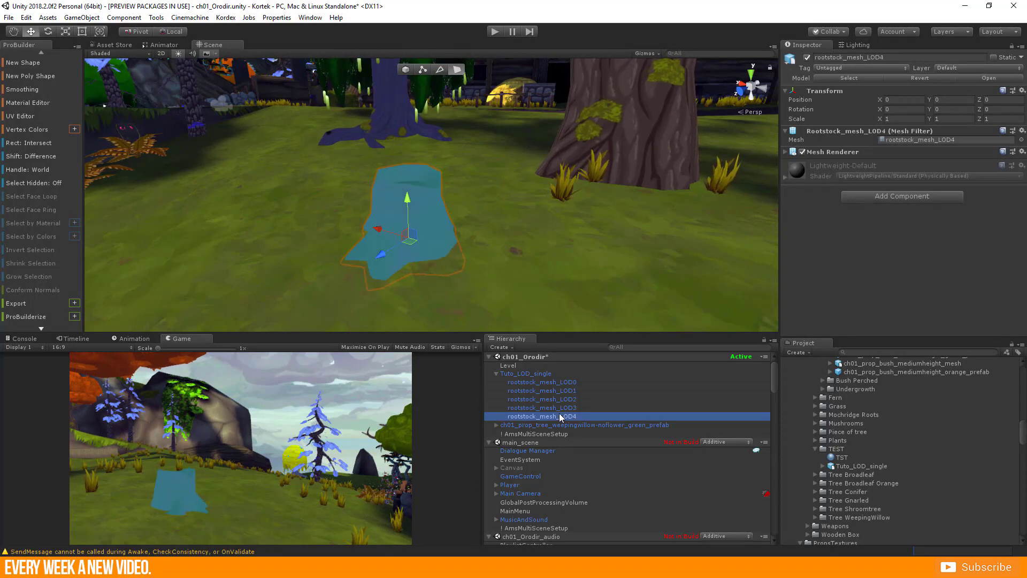
left_click(544, 373)
left_click(542, 391)
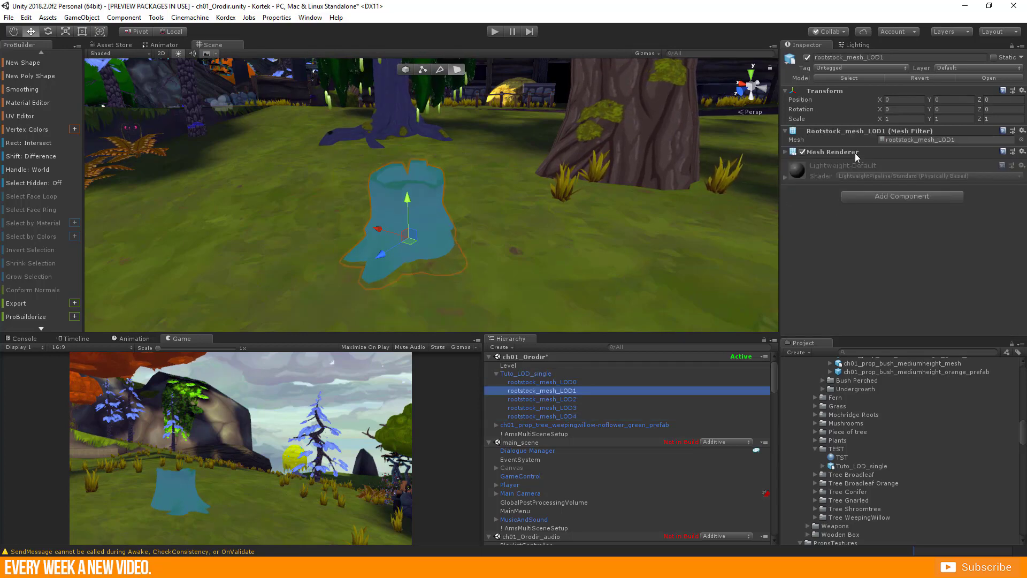
Set Tuto_LOD_single's LOD Group transitions to 70% for LOD 1, 50% for LOD 2, 25% for LOD 3 and 10% for LOD 4
left_click(552, 375)
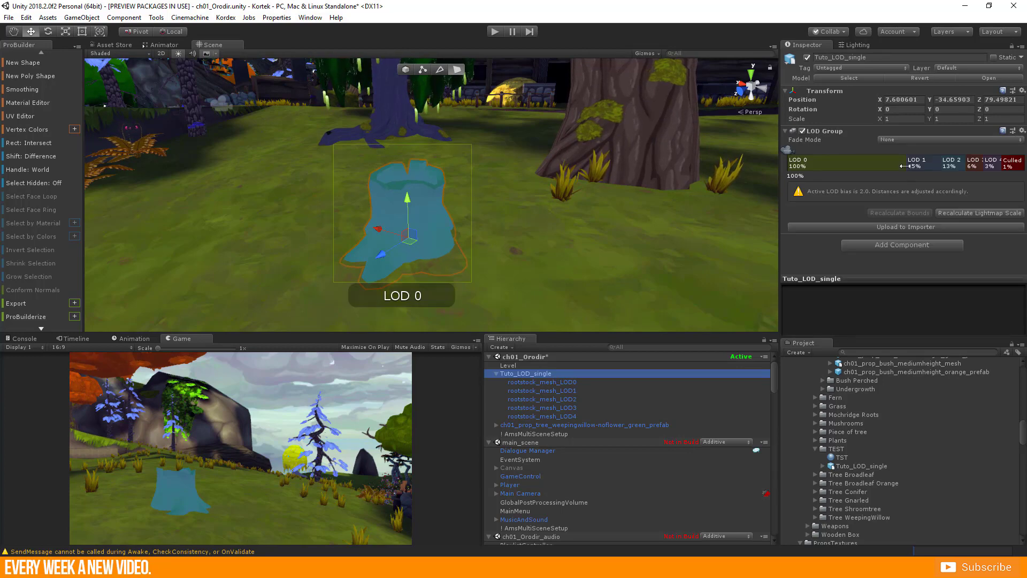
left_click(797, 157)
left_click_drag(798, 153, 843, 175)
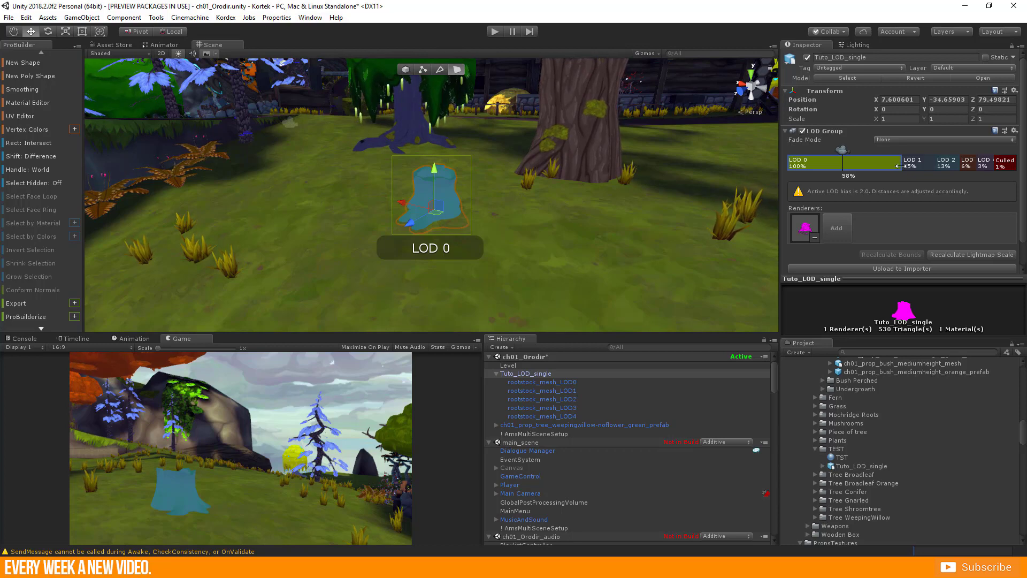
mouse_move(900, 163)
left_mouse_down()
mouse_move(873, 179)
mouse_move(864, 170)
mouse_move(829, 176)
left_mouse_up()
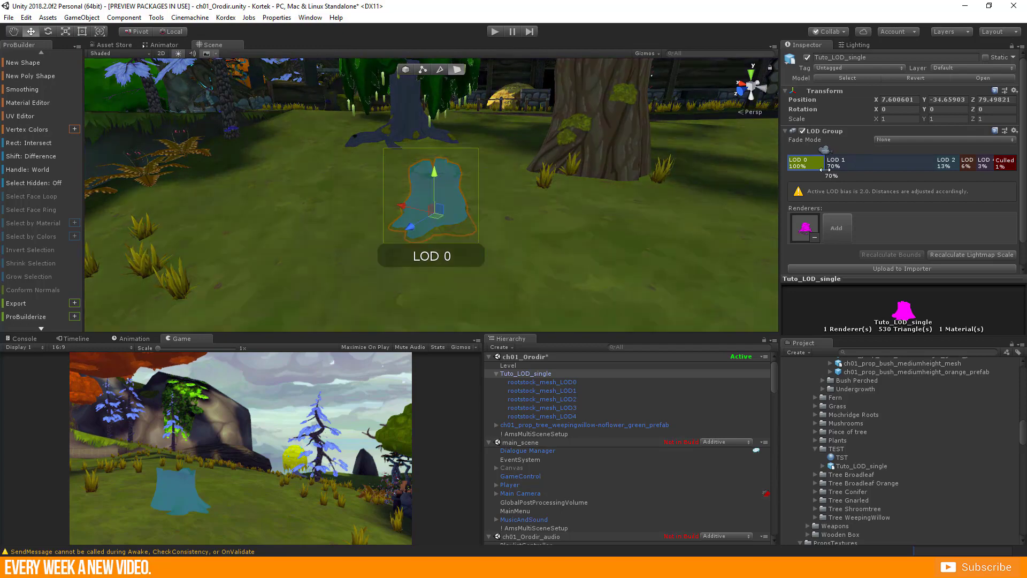
left_click_drag(933, 166, 857, 178)
left_click_drag(960, 166, 902, 178)
left_click_drag(974, 166, 947, 179)
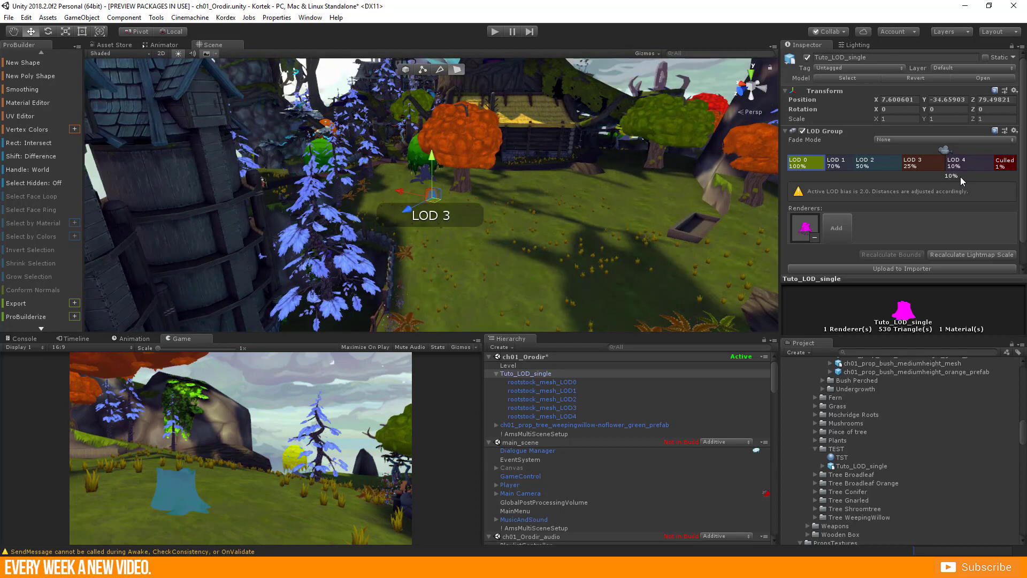
Set the LOD Group's Culled threshold to 2% and bring the LOD preview camera back to 90%
left_click(991, 167)
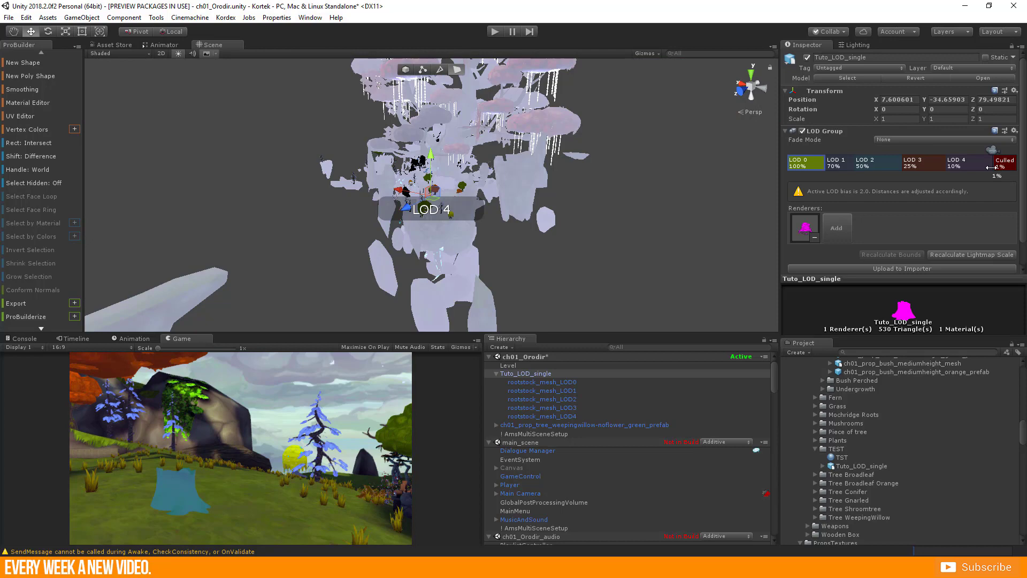
left_click_drag(991, 167, 984, 179)
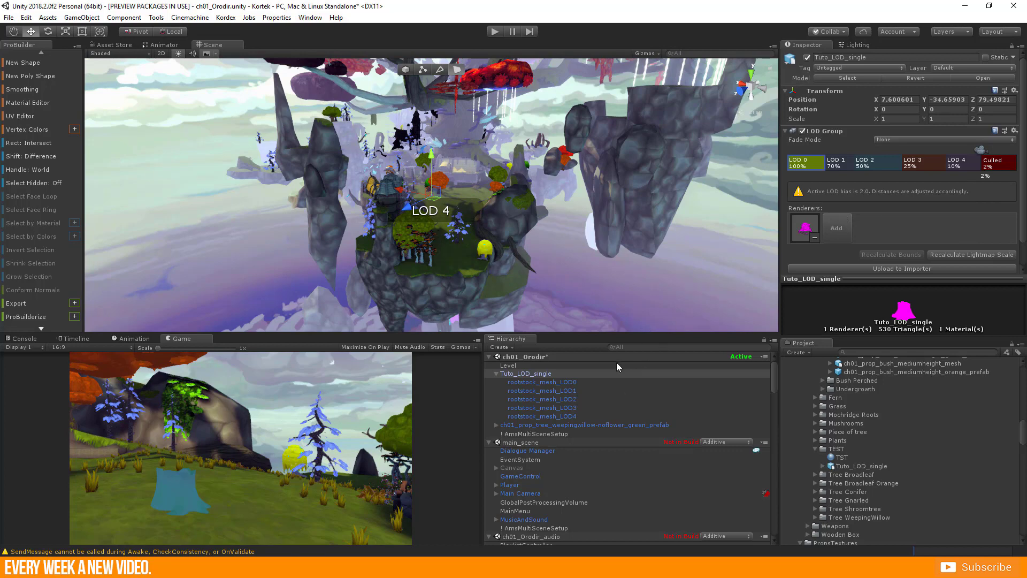
mouse_move(977, 155)
left_mouse_down()
mouse_move(797, 158)
mouse_move(505, 319)
left_mouse_up()
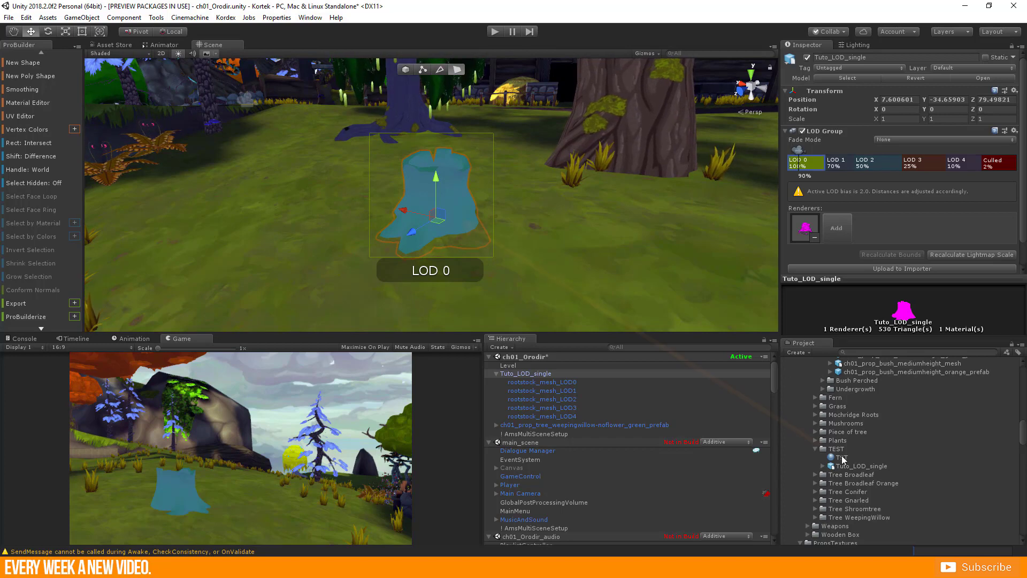
Apply the TST material to the stump's LOD 0 mesh in the scene and check the material on each LOD mesh
left_click_drag(843, 459, 429, 206)
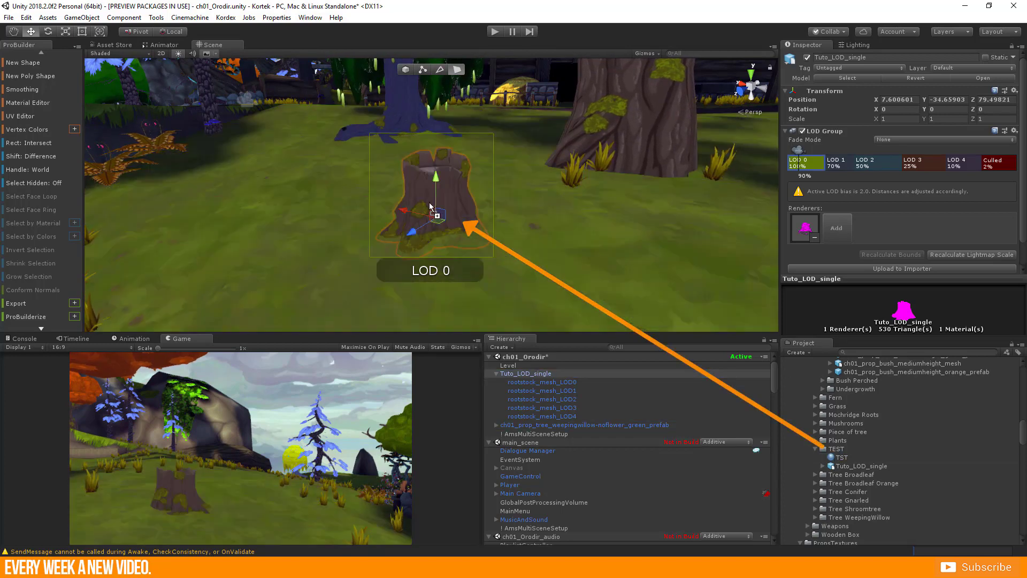
left_click(529, 382)
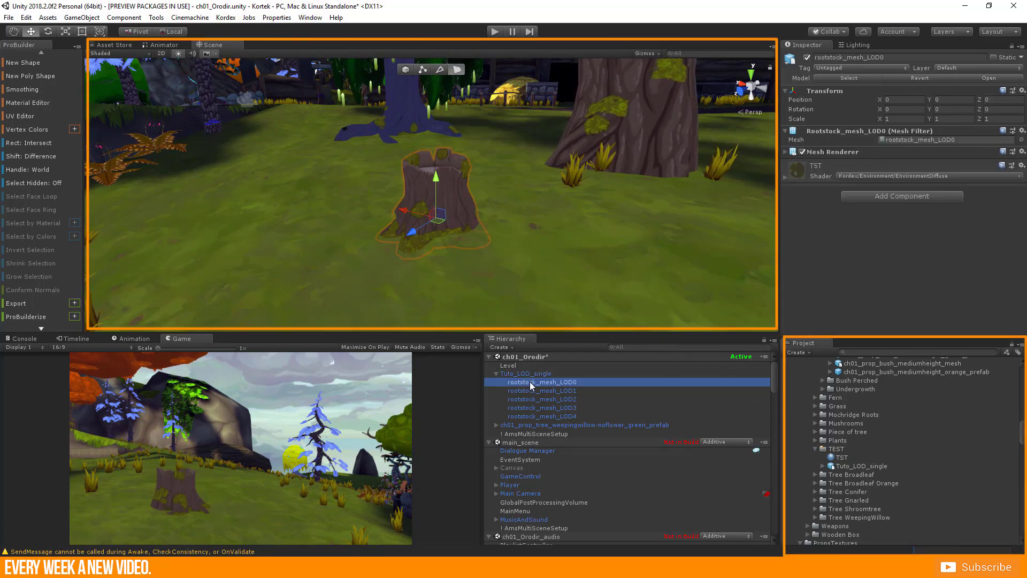
left_click(544, 390)
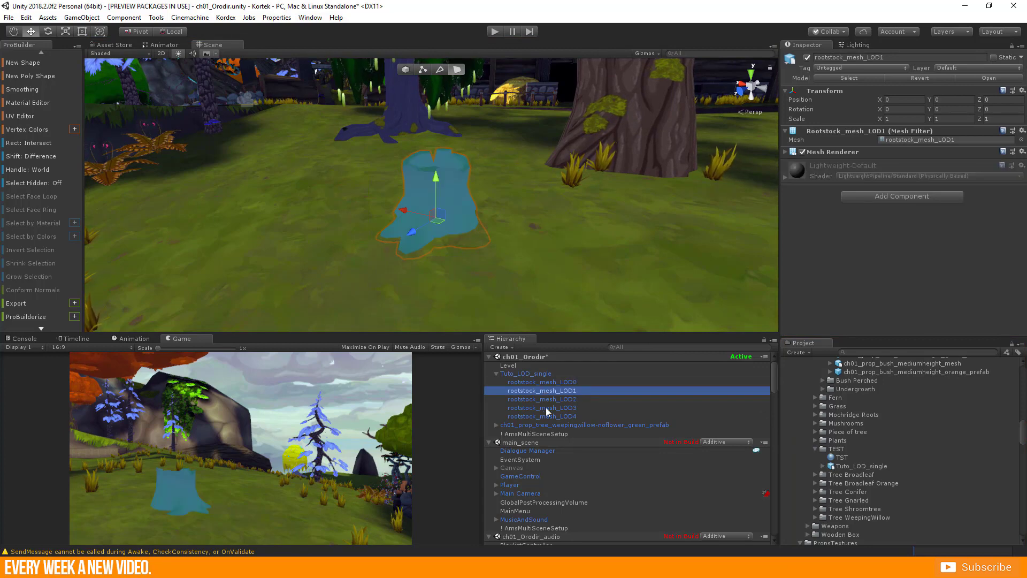
left_click(549, 400)
left_click(548, 408)
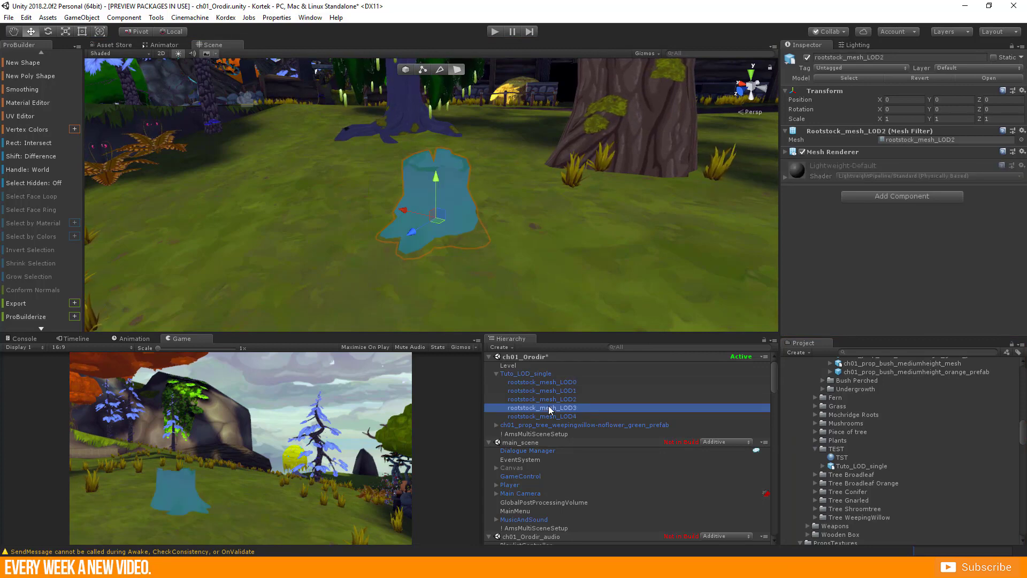
left_click(550, 416)
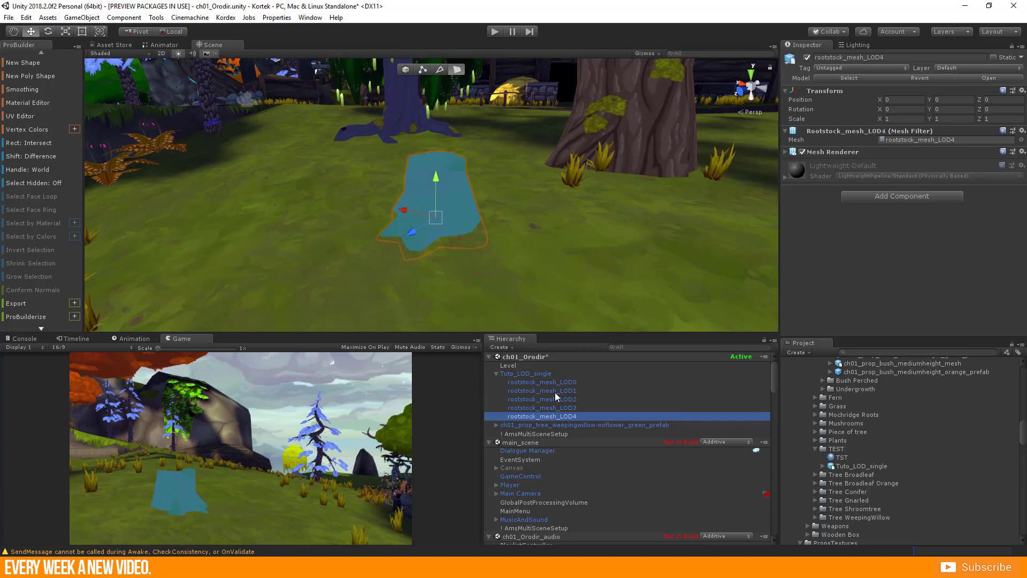
Assign the TST material to rootstock_mesh_LOD1 through rootstock_mesh_LOD4 together and check the material on the individual meshes
left_click(554, 393, "shift")
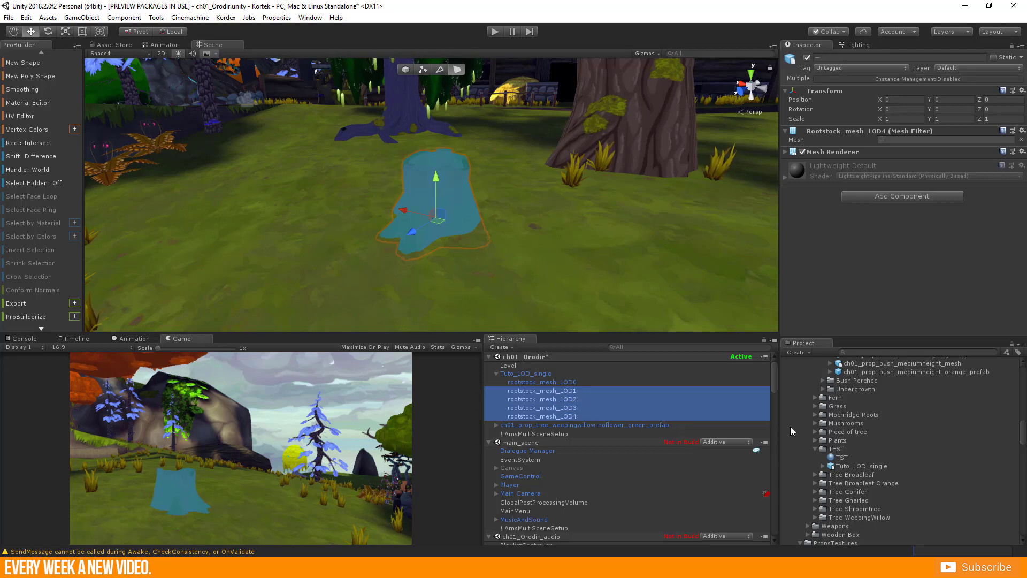
left_click(844, 456)
left_click_drag(844, 456, 839, 257)
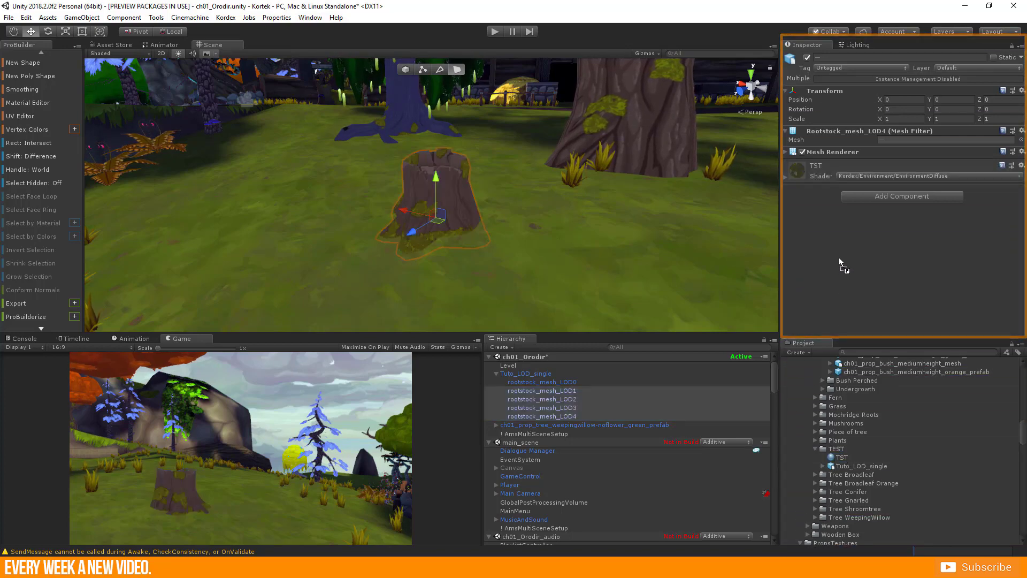
left_click(566, 410)
left_click(565, 400)
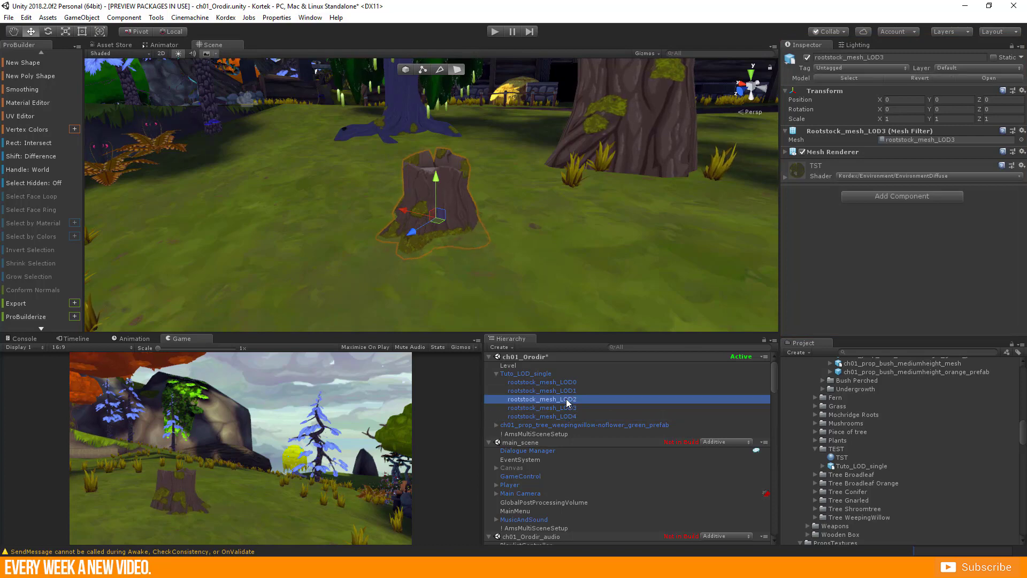
left_click(566, 390)
left_click(566, 382)
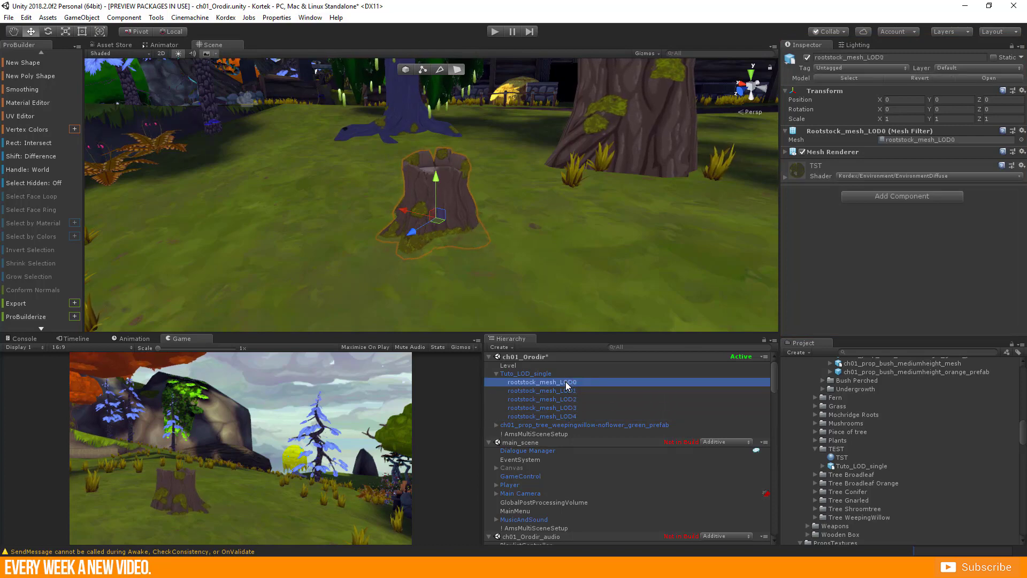
Run the game and walk the character away from and back towards the stump to test the LOD switching
left_click(493, 32)
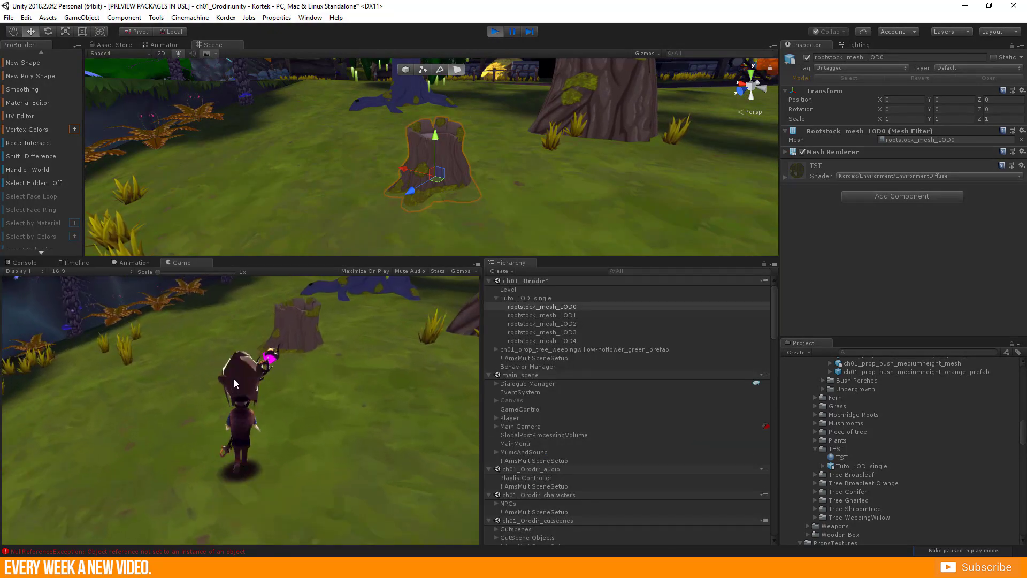
key("s")
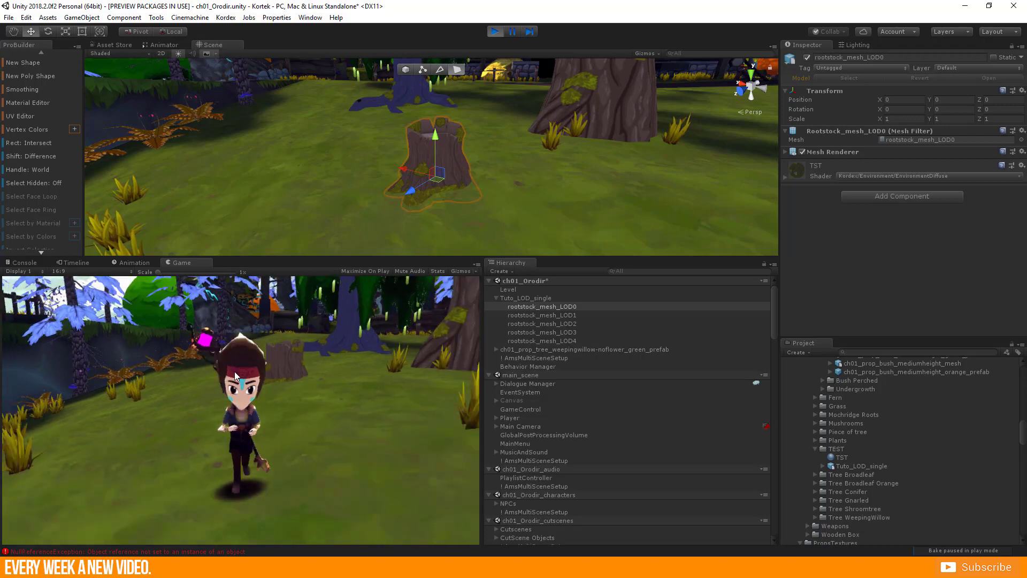
key("w")
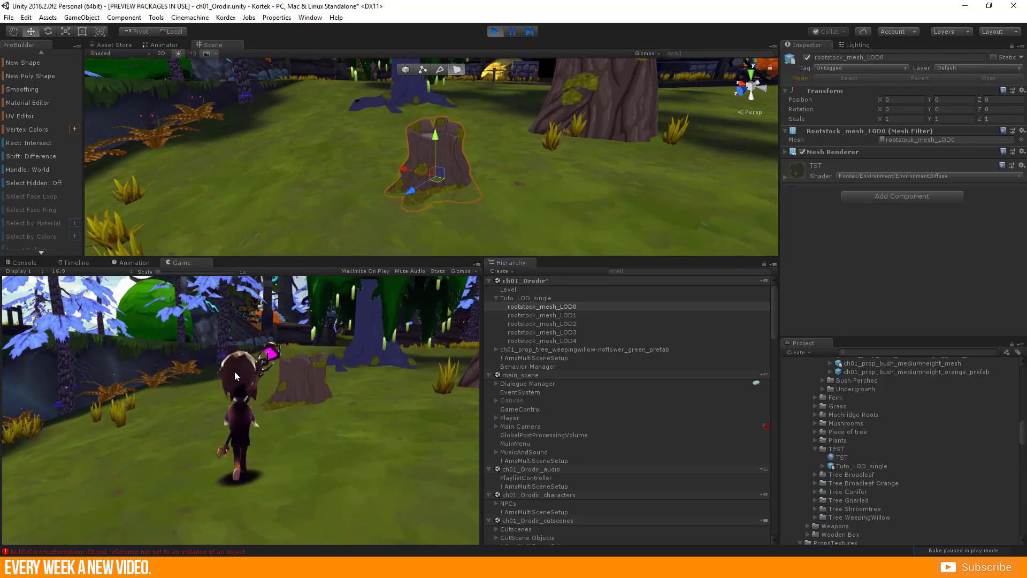
With the game paused, try raising Tuto_LOD_single's LOD 2 transition to 89%, and resume play
left_click(512, 31)
left_click(528, 297)
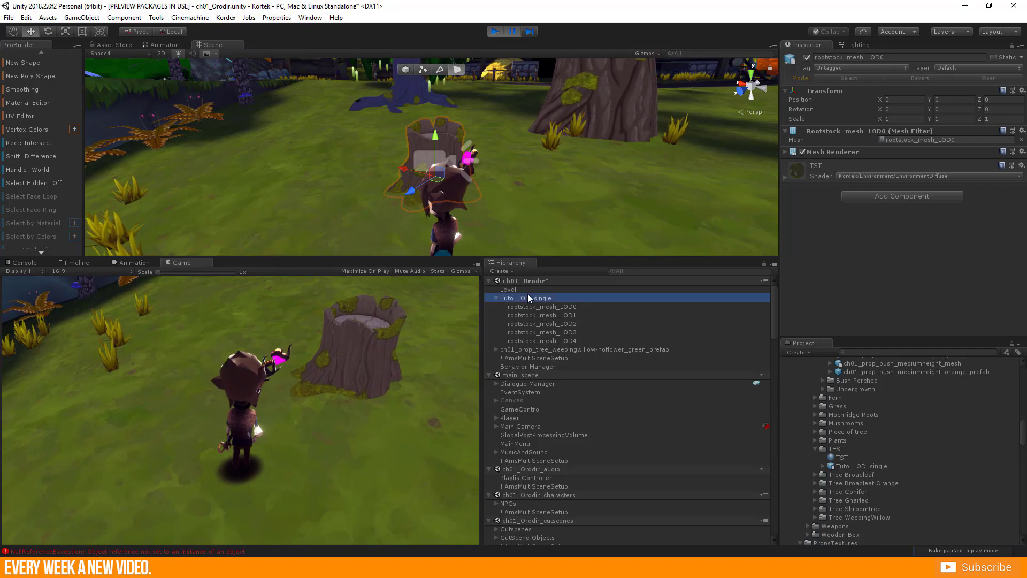
left_click_drag(827, 161, 806, 176)
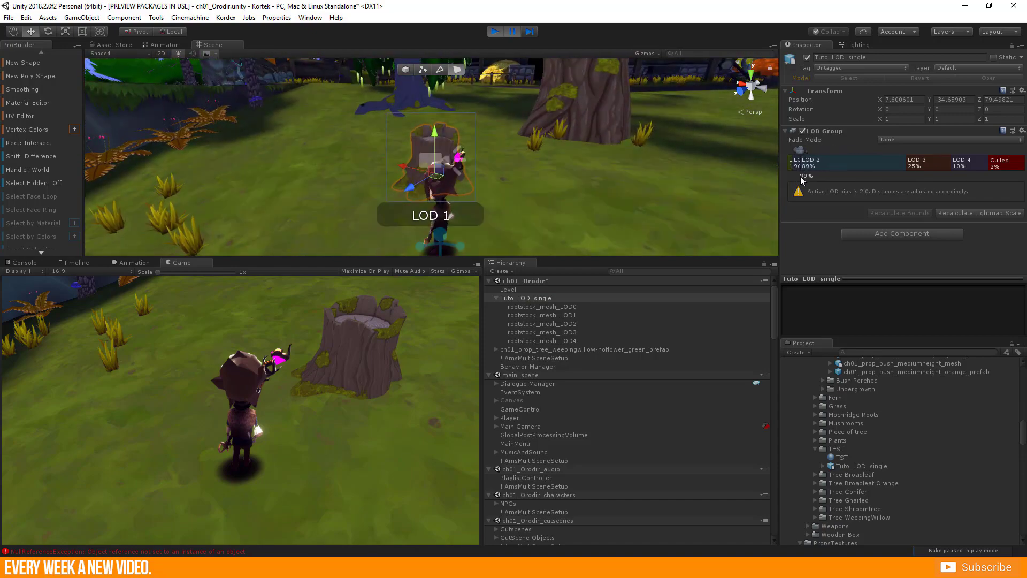
left_click(512, 31)
left_click(512, 32)
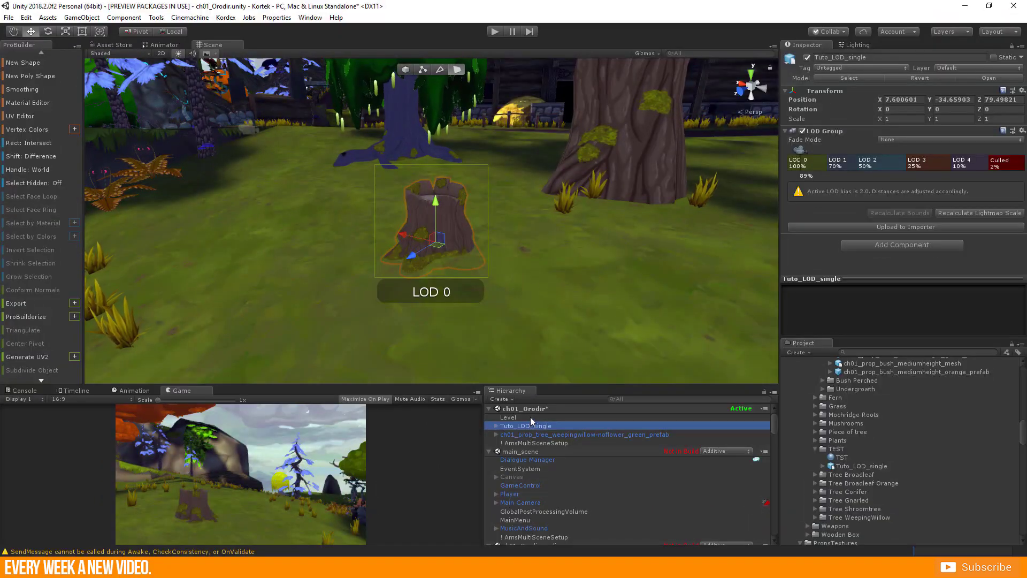
Create an empty game object in the ch01_Orodir scene and name it Tuto_LOD_prefab
right_click(526, 426)
left_click(513, 412)
right_click(532, 410)
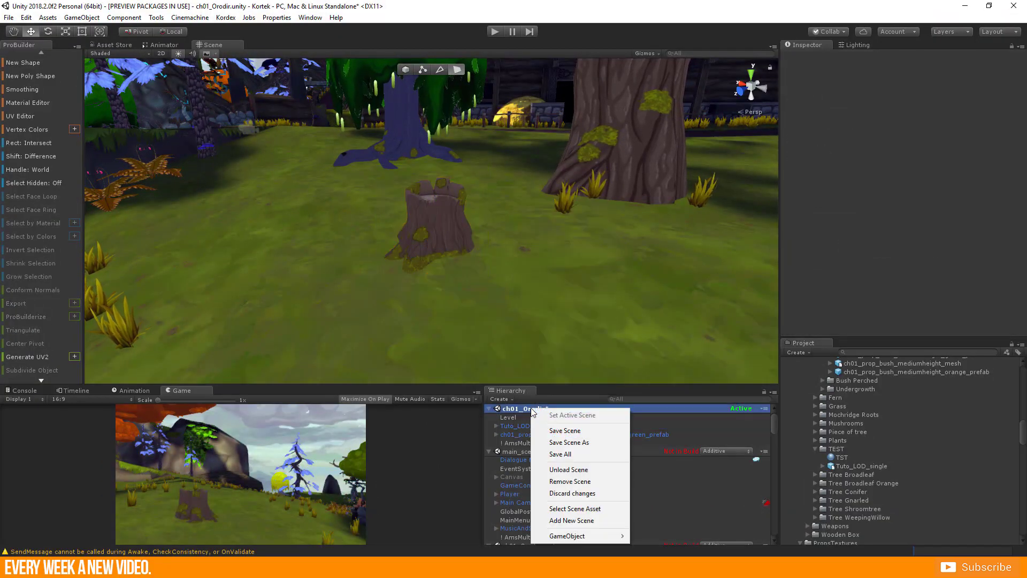
mouse_move(569, 536)
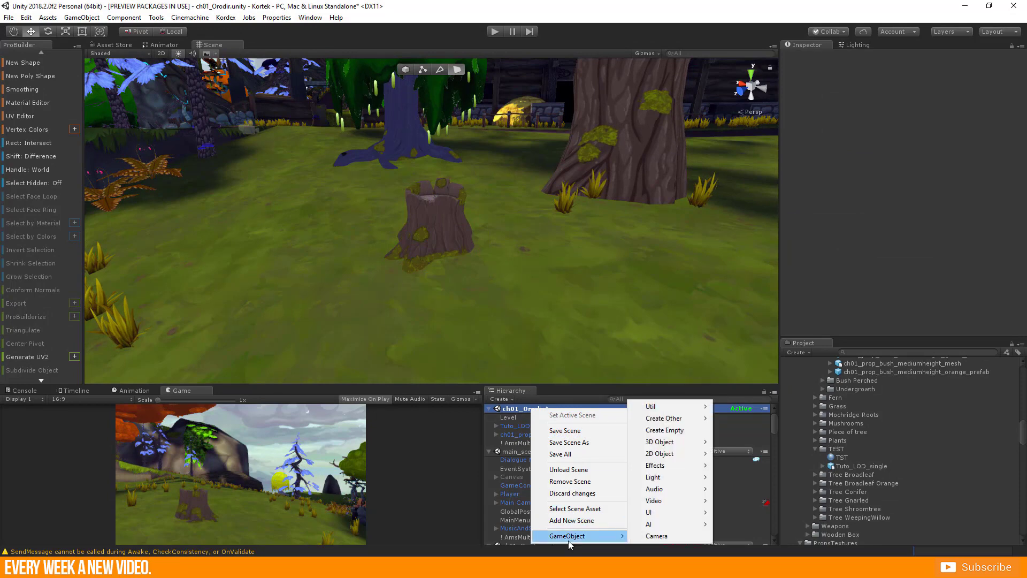
left_click(679, 431)
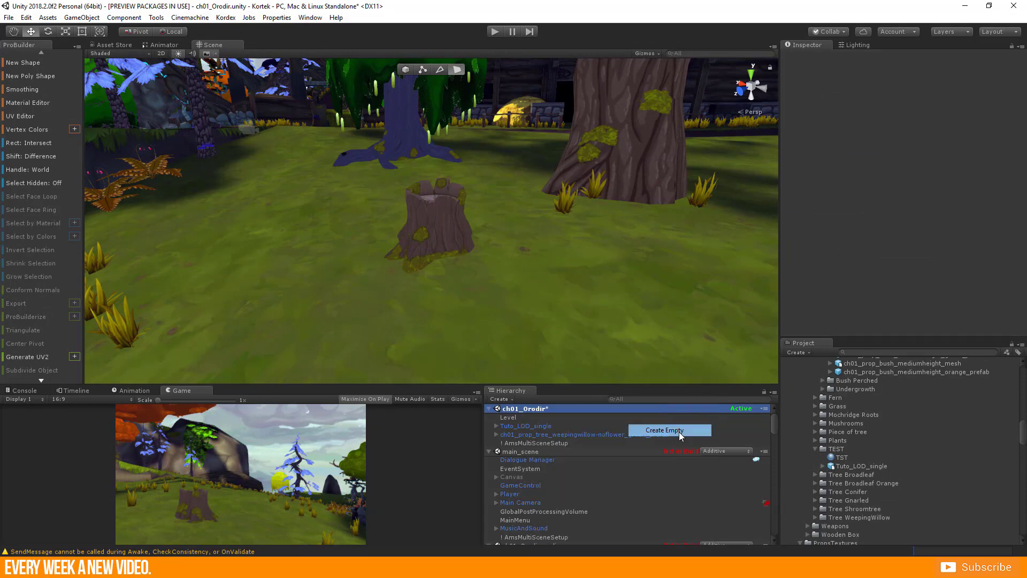
left_click(518, 452)
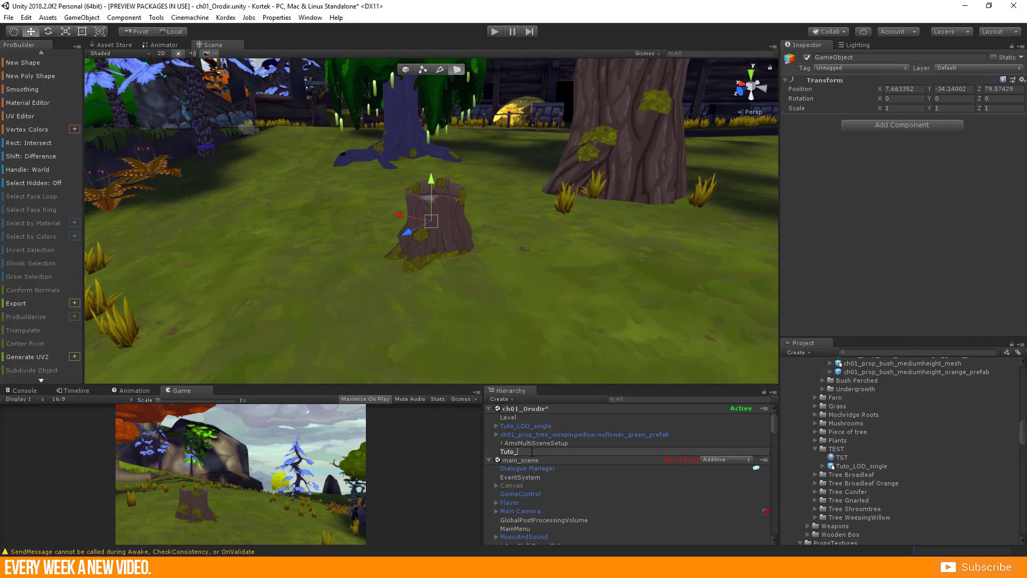
type("Tuto_LOD_prefab")
key("Return")
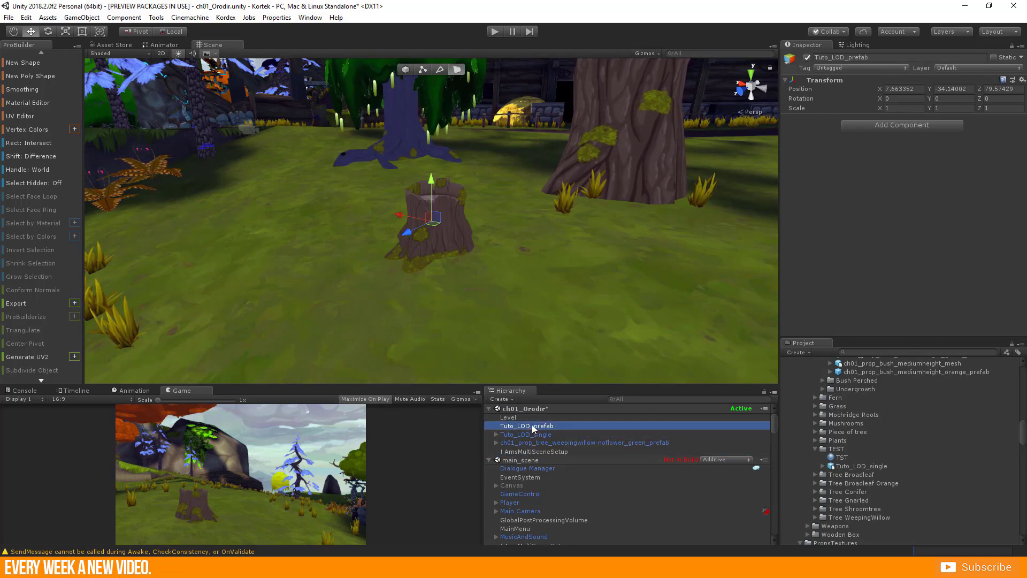
Make Tuto_LOD_single a child of the Tuto_LOD_prefab object in the scene hierarchy
left_click(528, 435)
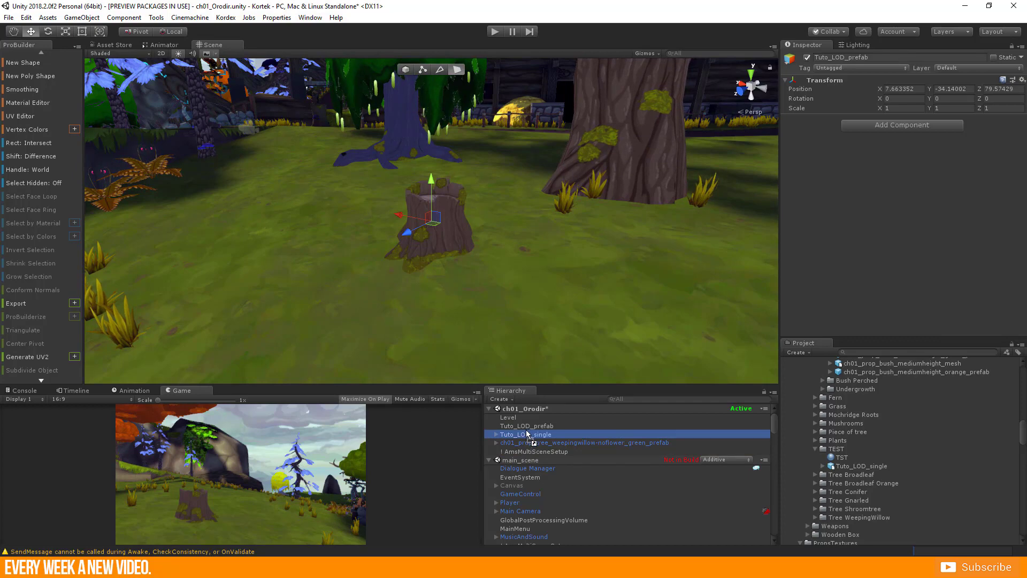
left_click_drag(527, 428, 527, 428)
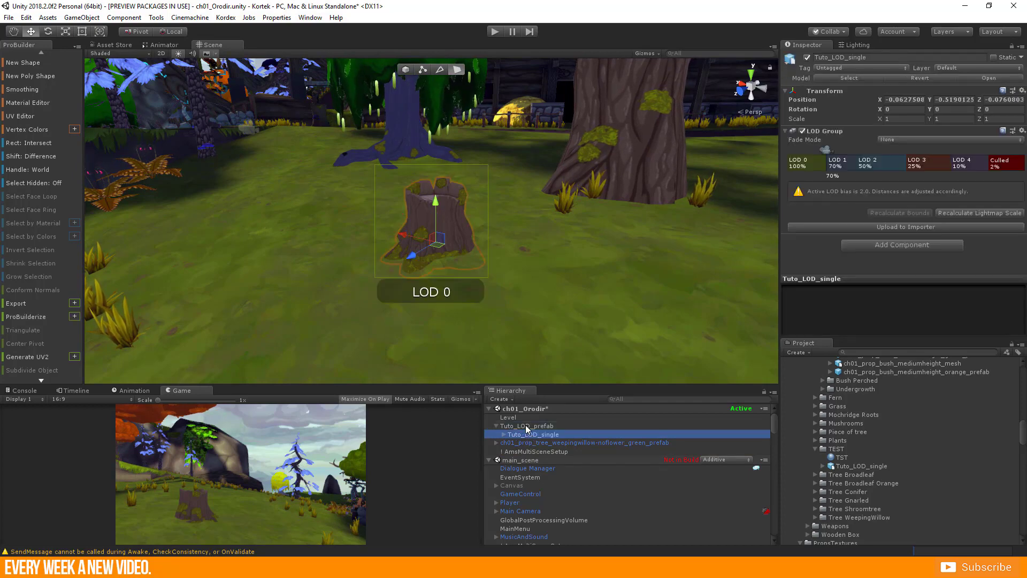
left_click(522, 435)
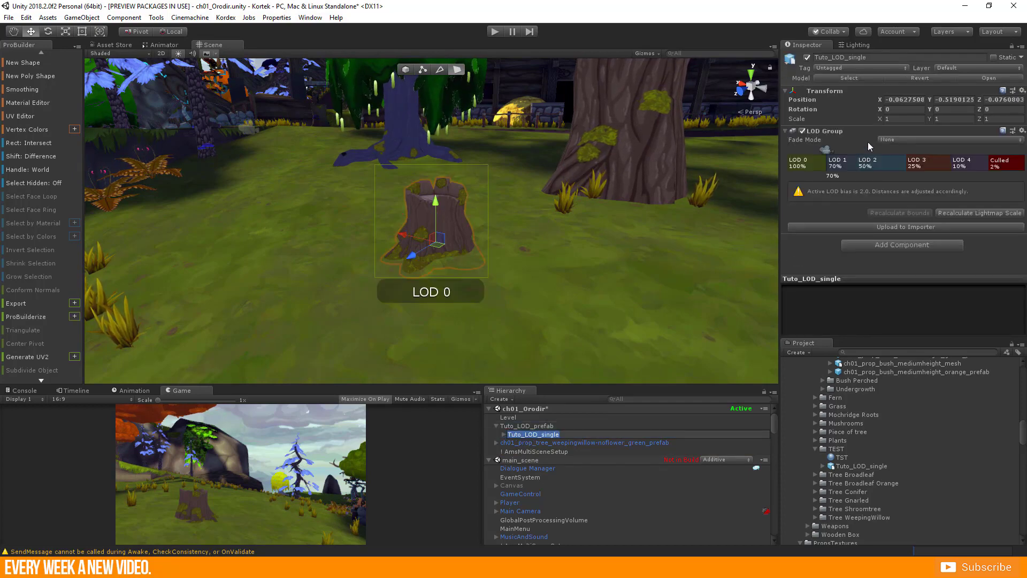
Set the local position of Tuto_LOD_single to X 0, Y 0, Z 0
left_click(905, 100)
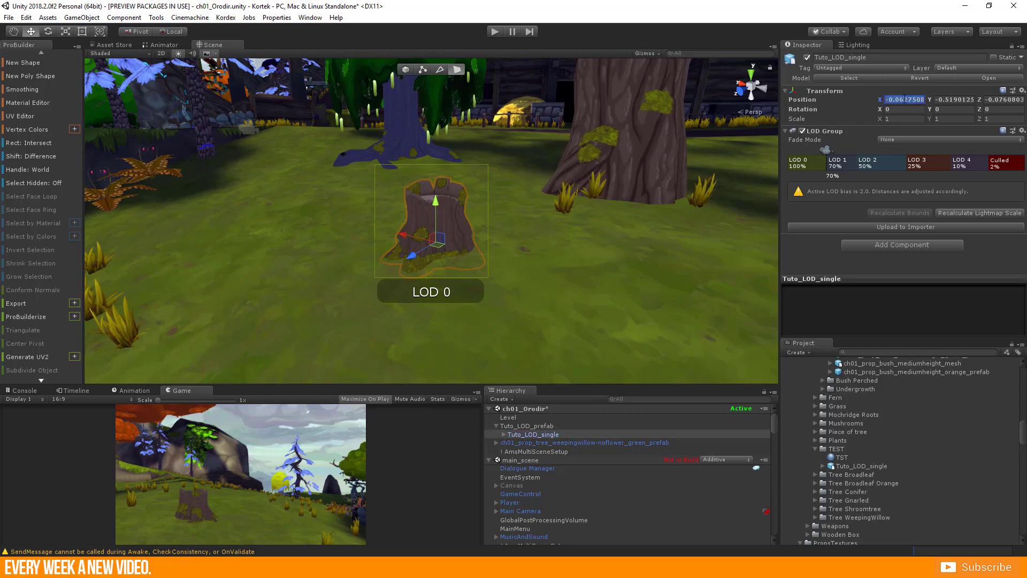
type("0")
key("Tab")
type("0")
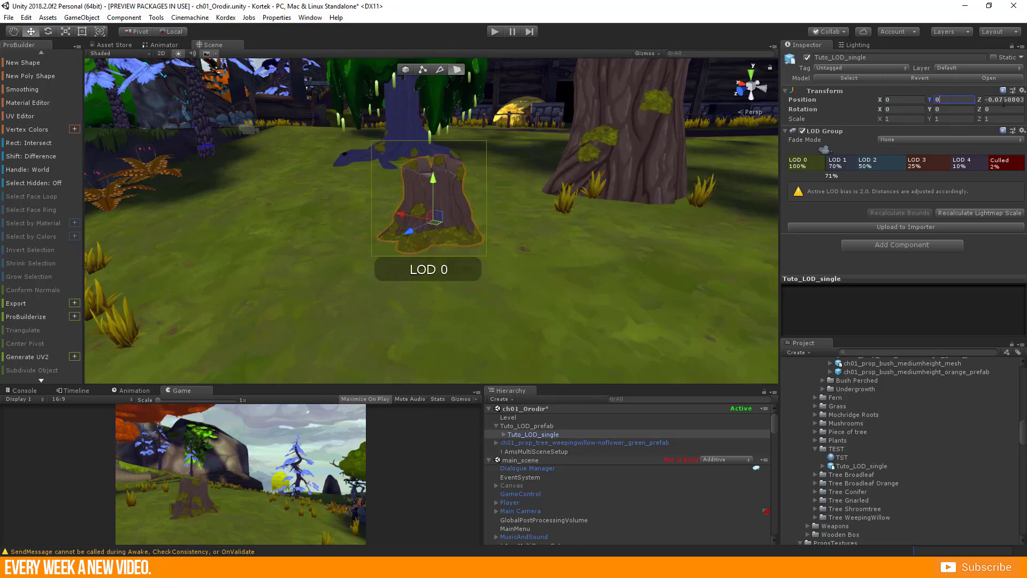
left_click(997, 102)
type("0")
left_click(522, 433)
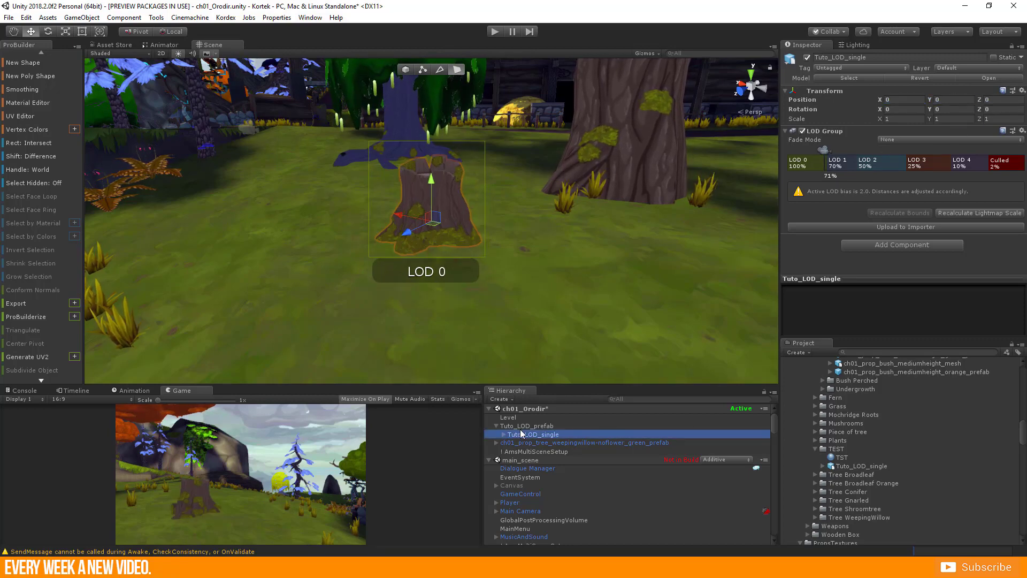
Add a 3D Sphere as a child of Tuto_LOD_prefab
right_click(521, 426)
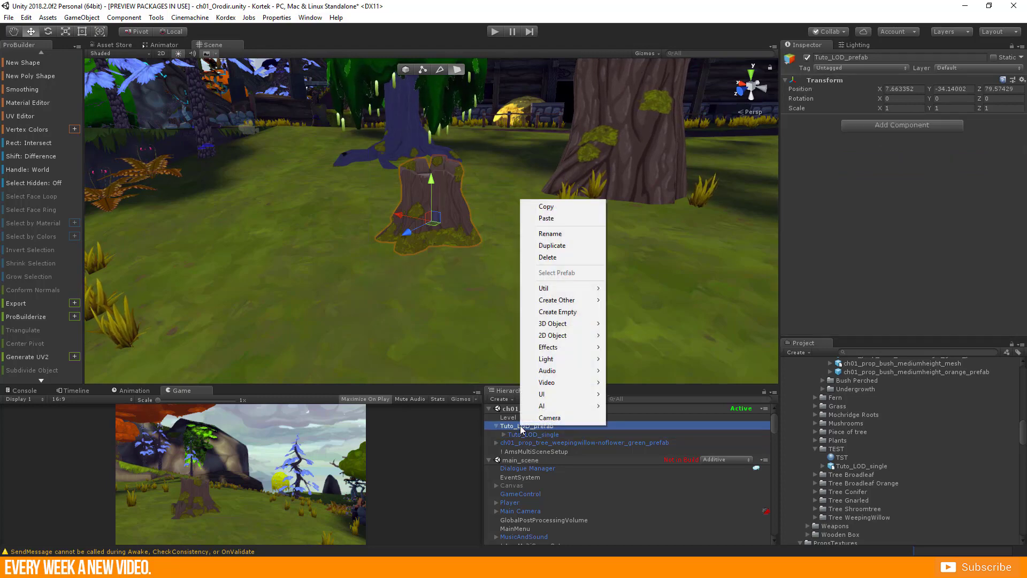
mouse_move(586, 325)
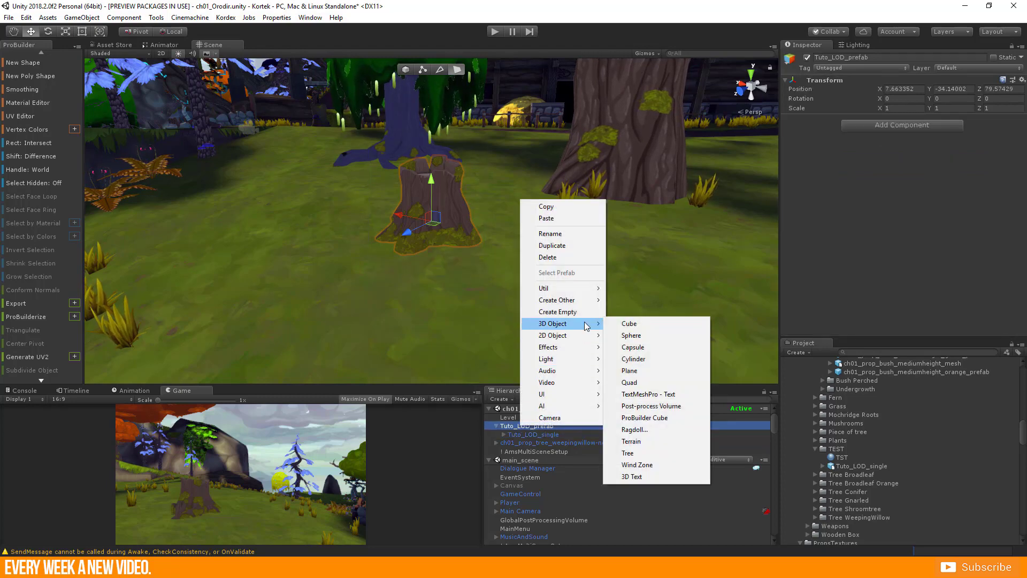
left_click(632, 335)
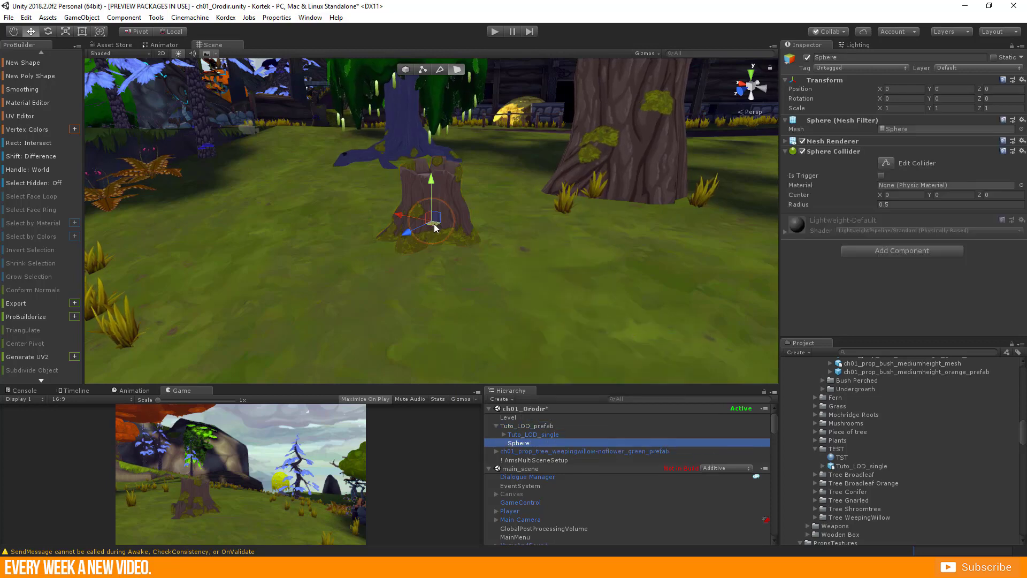
Scale the sphere uniformly to about 2.31 and raise it to Y 0.23 so it encloses the stump
key("r")
left_click_drag(438, 222, 507, 233)
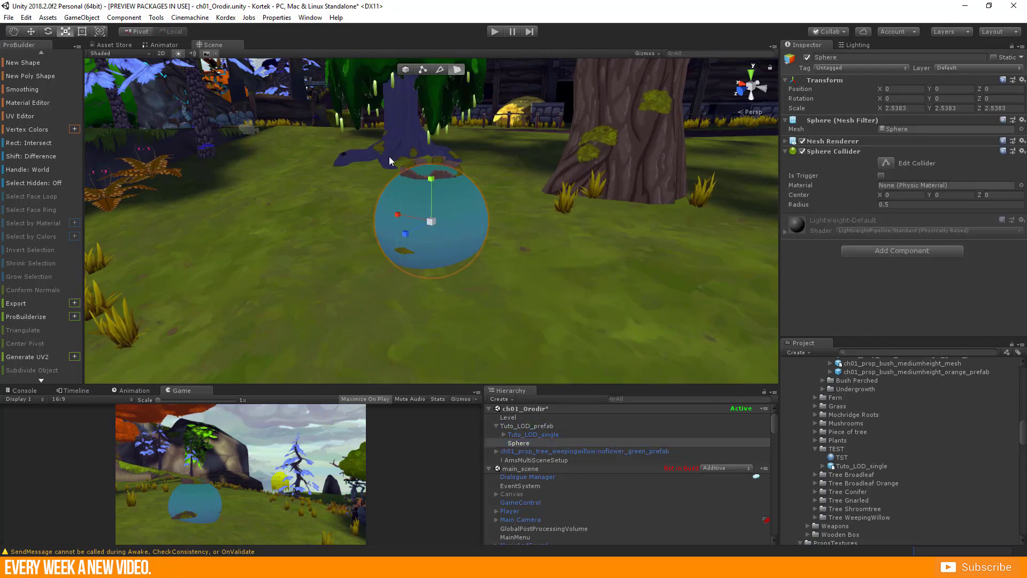
key("w")
left_click_drag(432, 179, 432, 171)
key("r")
left_click_drag(432, 214, 427, 219)
key("w")
left_click_drag(432, 172, 431, 169)
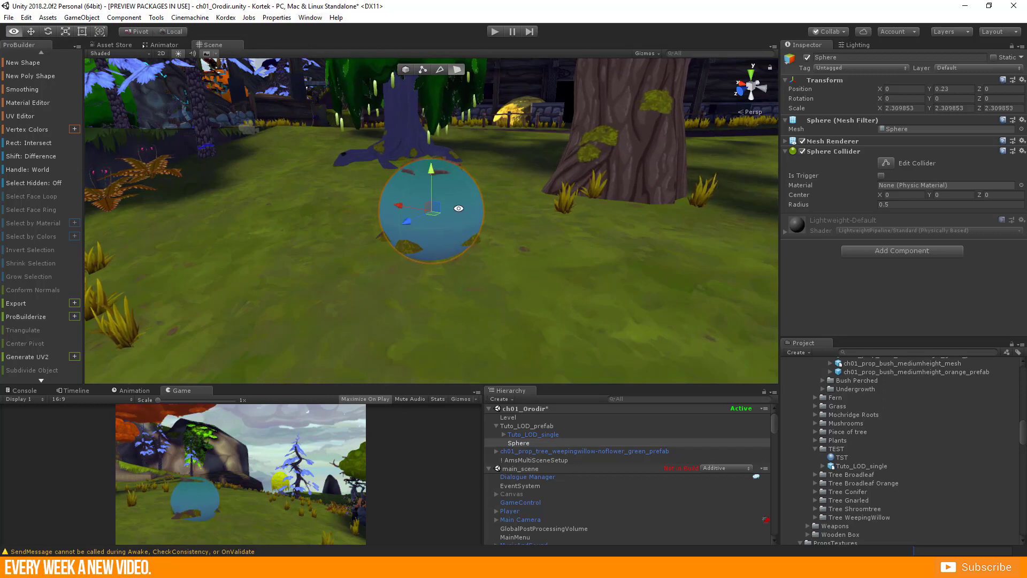
Remove the Mesh Renderer component from the sphere, keeping its Sphere Collider
left_click_drag(459, 208, 380, 210, "alt")
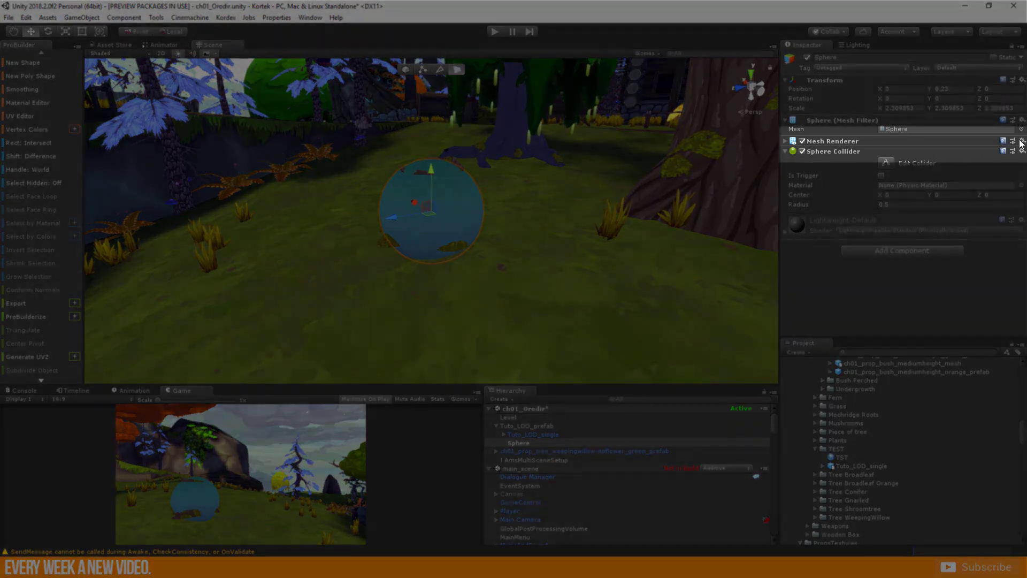
left_click(1022, 141)
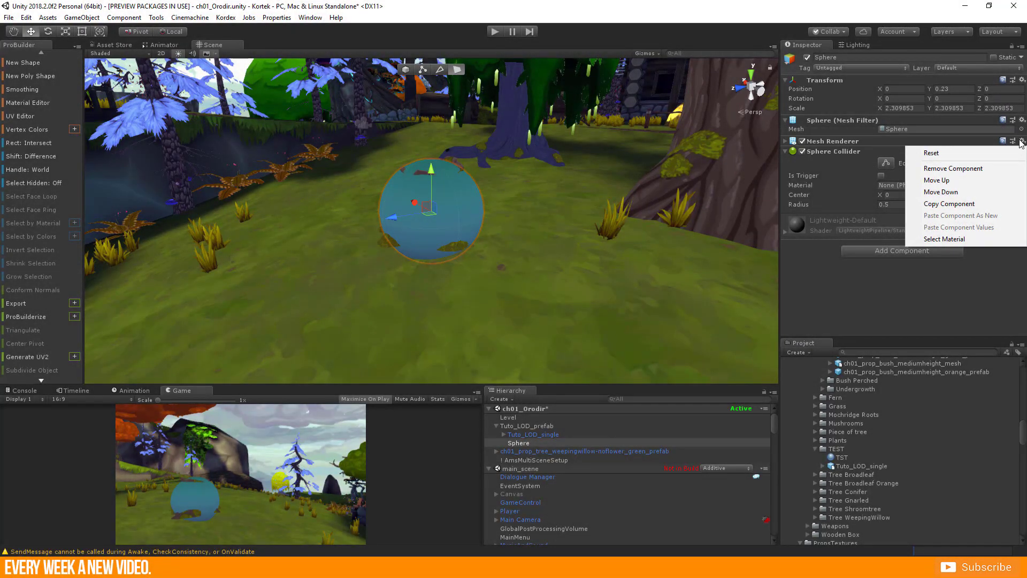
left_click(1002, 169)
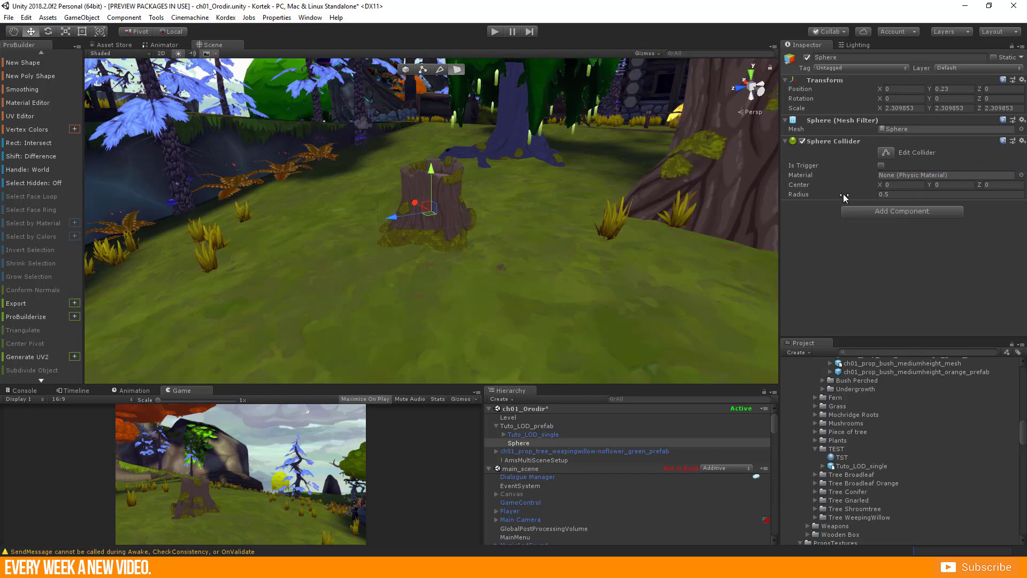
Save the Tuto_LOD_prefab object as a prefab in the project's TEST folder
left_click_drag(298, 259, 523, 466, "alt")
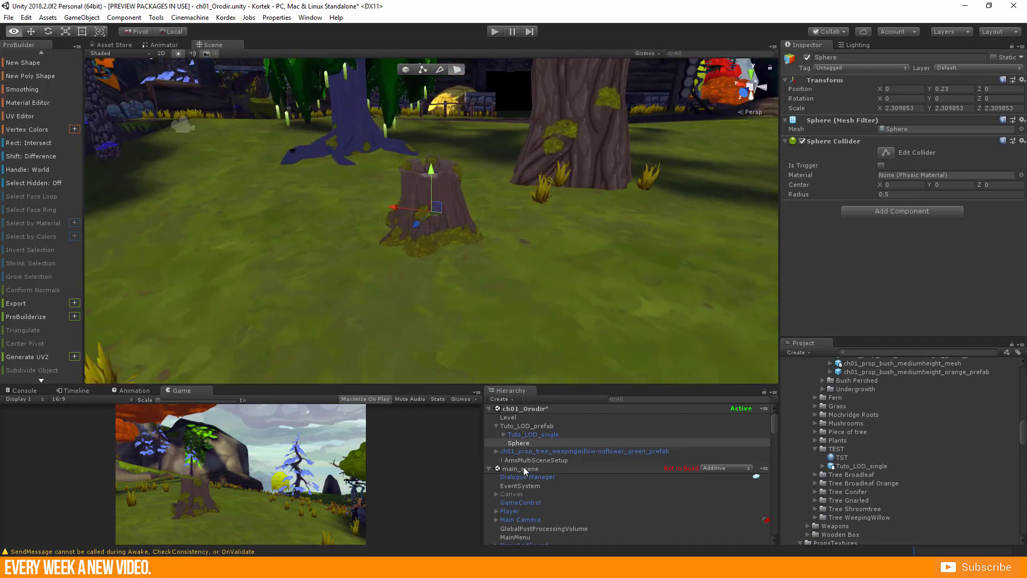
left_click(517, 426)
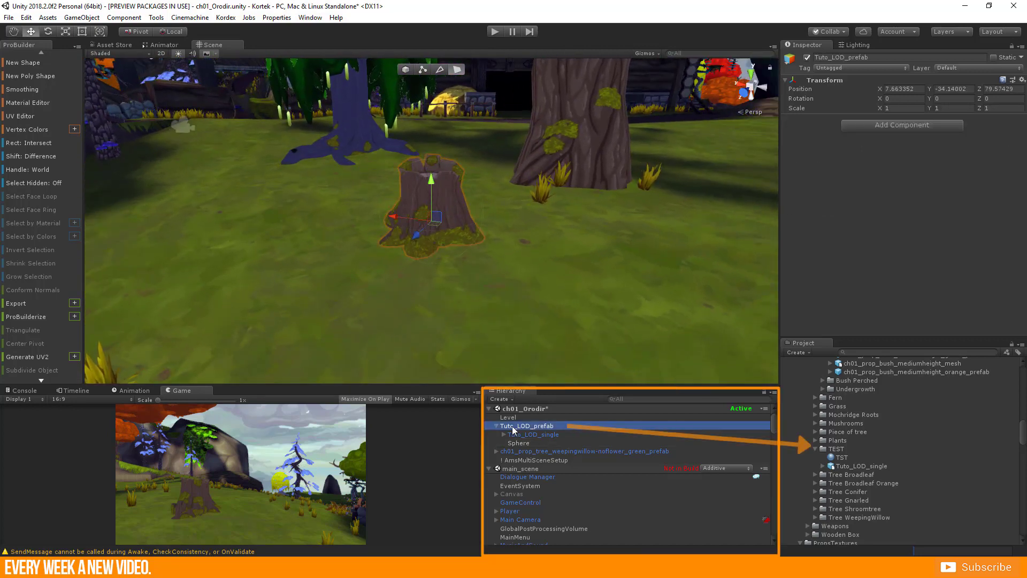
left_click_drag(512, 426, 835, 448)
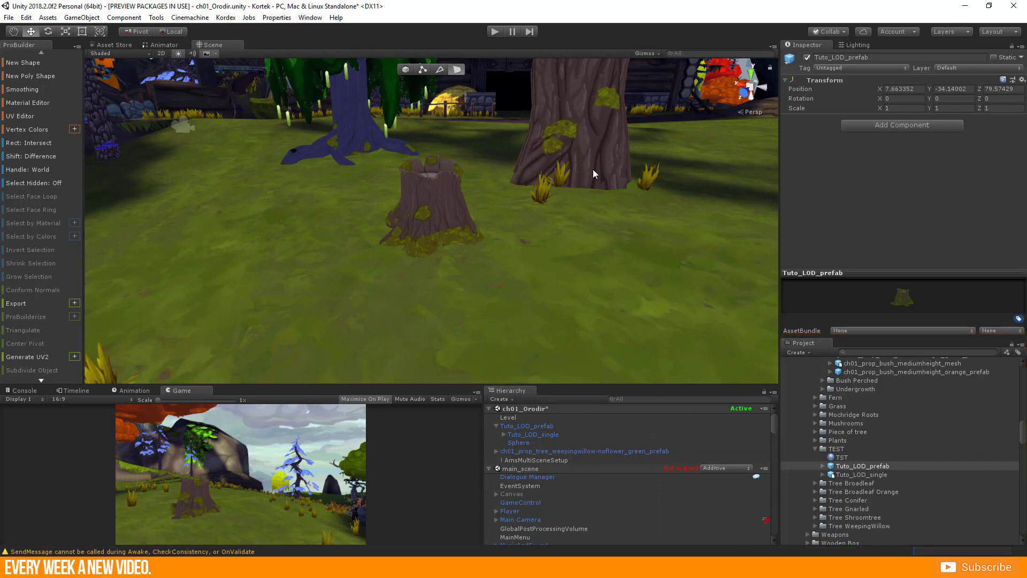
Run the game and walk the character around and against the stump to test its collider
left_click(493, 32)
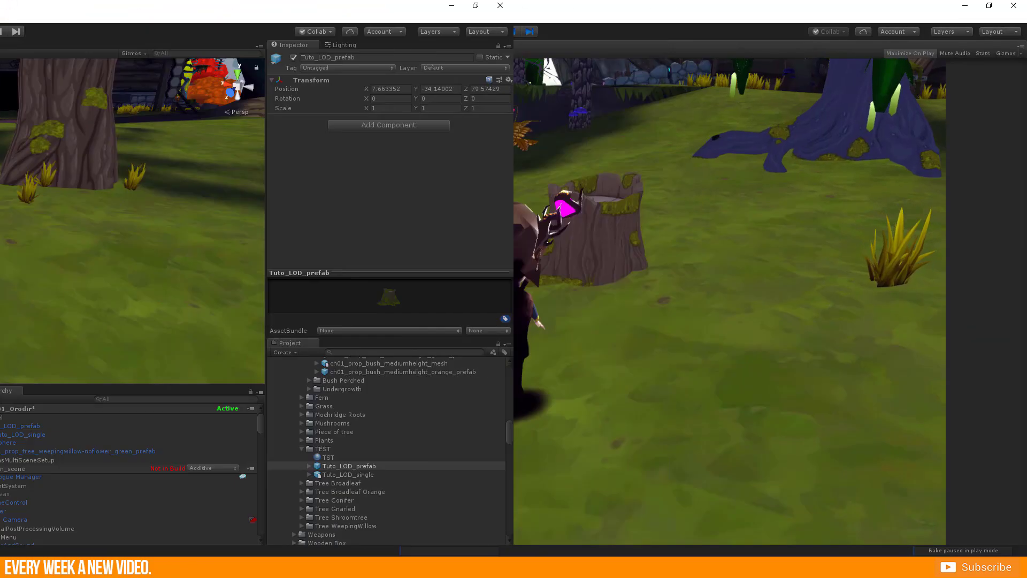
key("w")
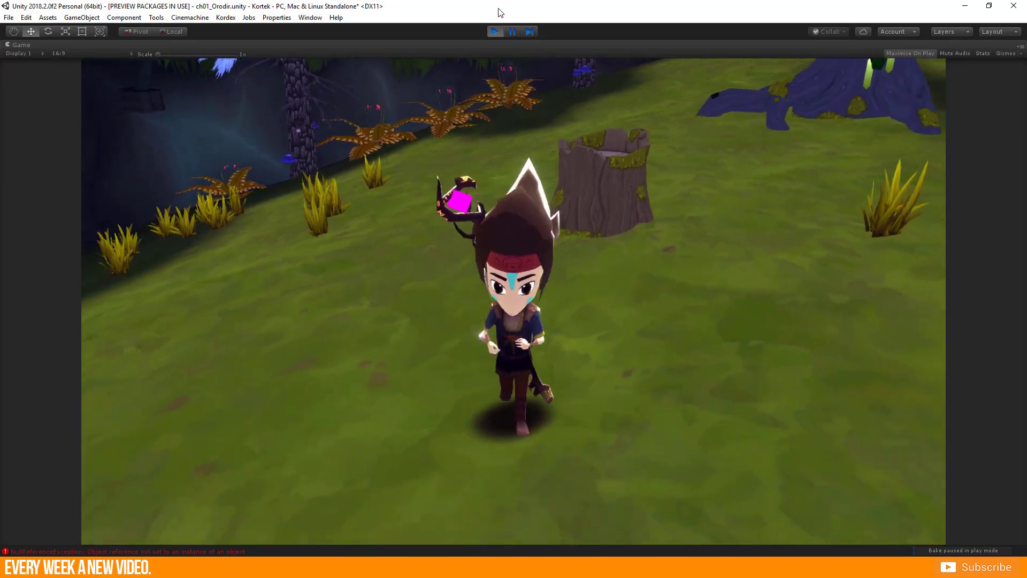
key("w")
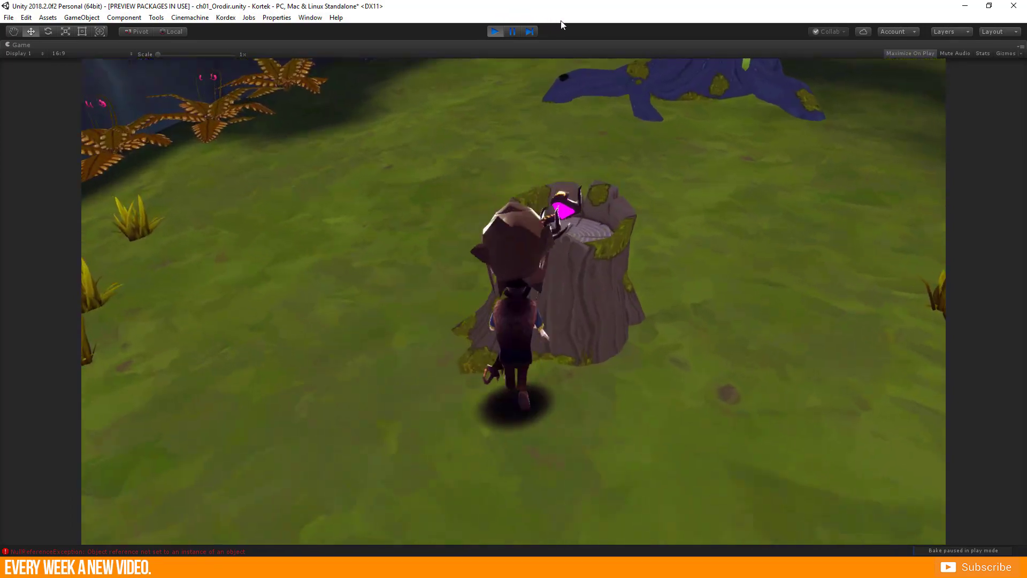
key("w")
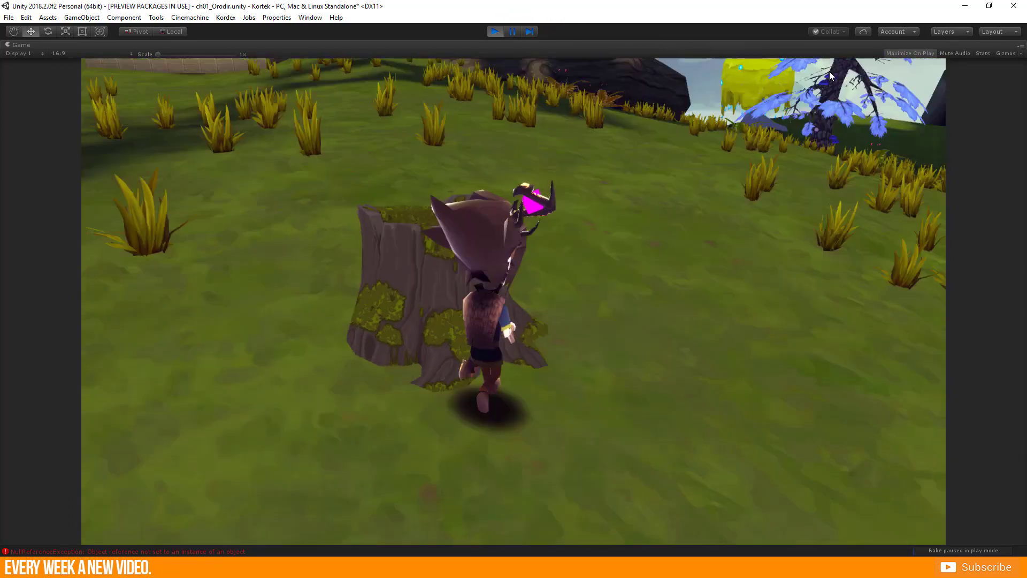
key("w")
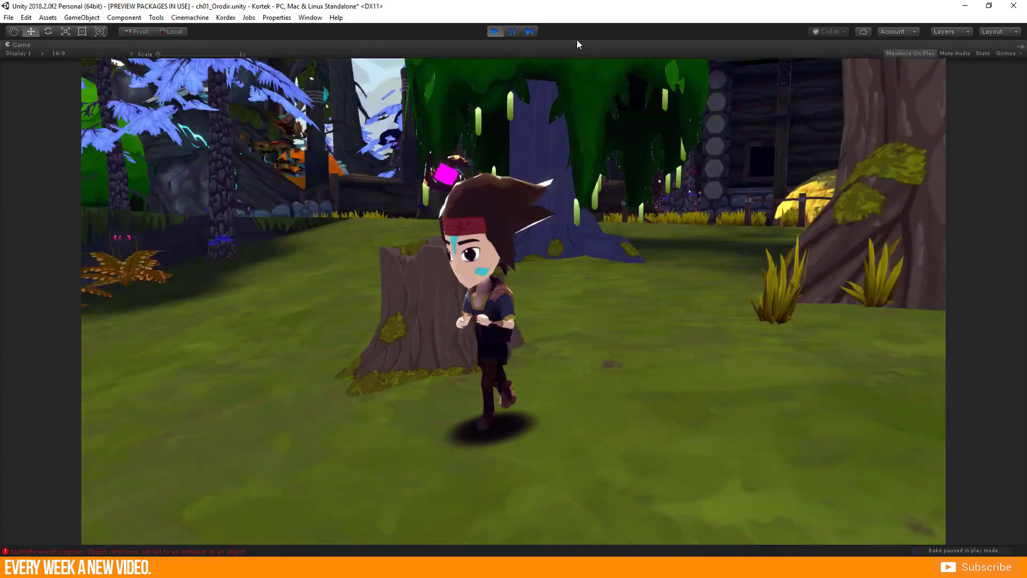
key("w")
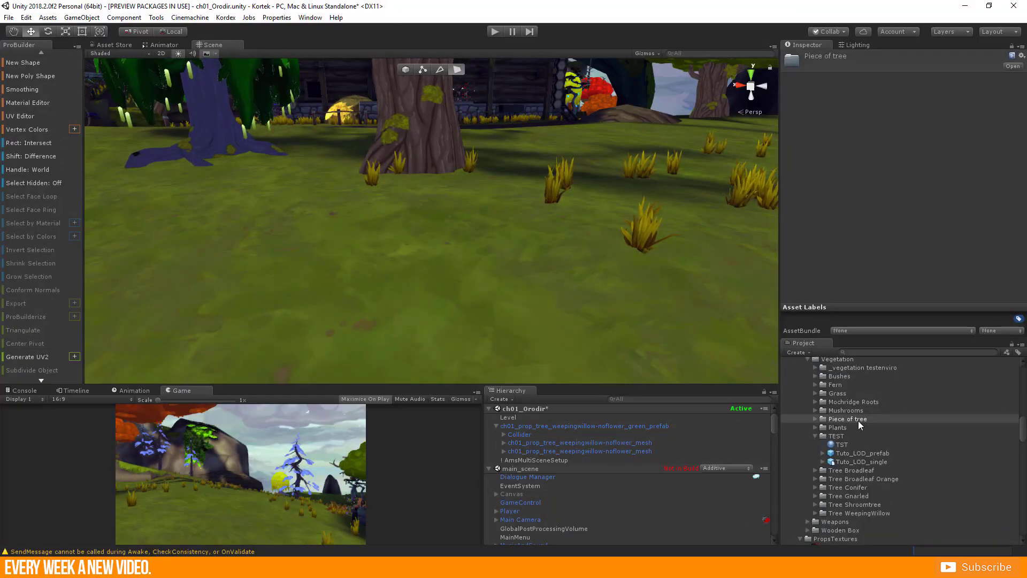
Place ch01_prop_rootstock2_prefab from the Piece of tree folder on the grass in the scene
double_click(814, 420)
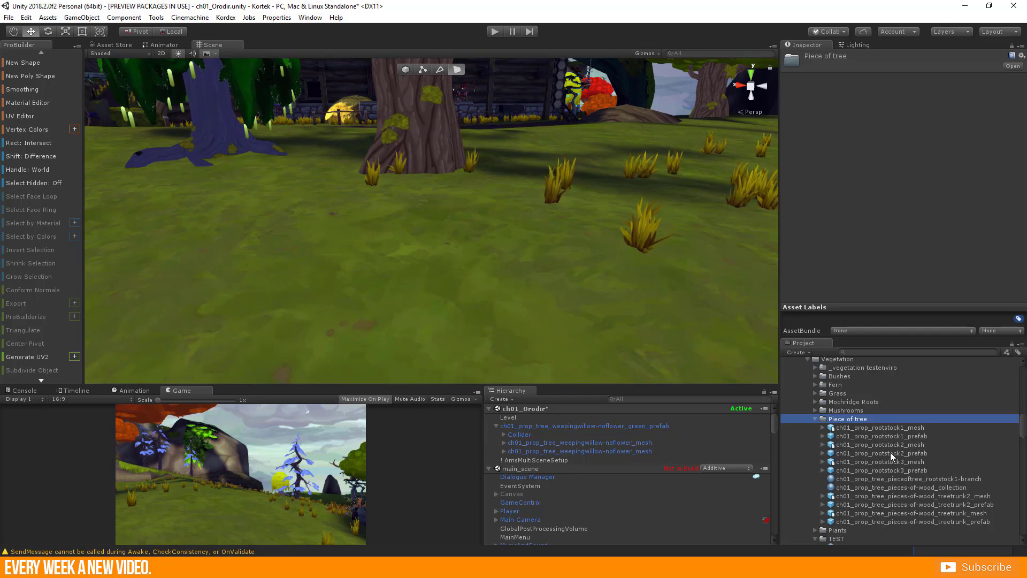
left_click(890, 453)
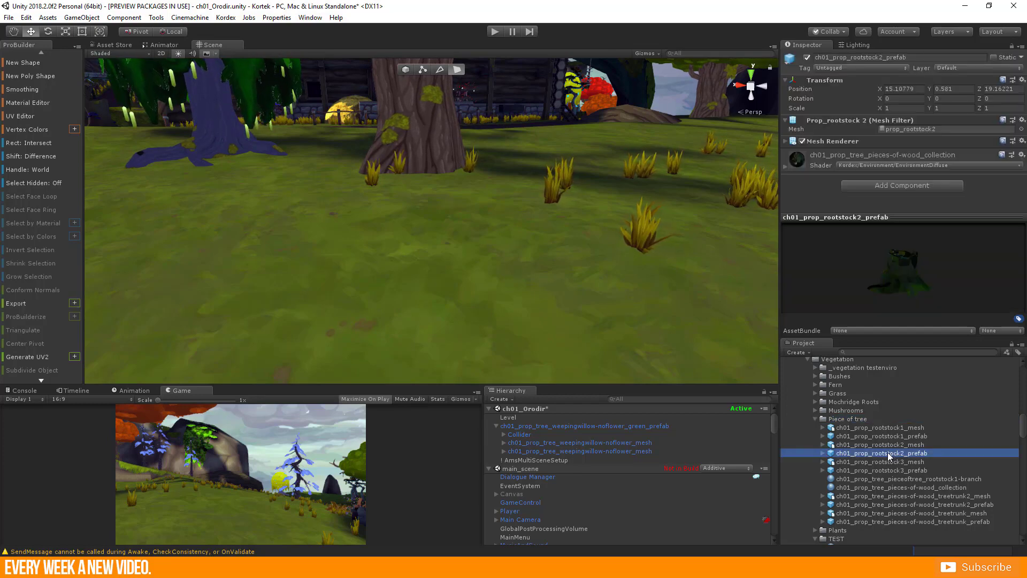
left_click_drag(878, 452, 428, 274)
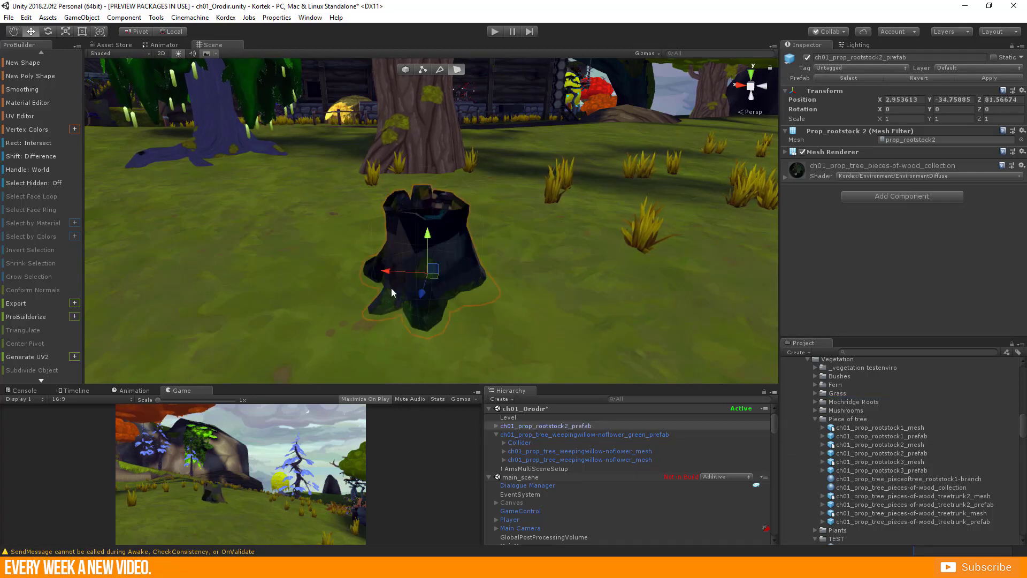
Examine the placed ch01_prop_rootstock2_prefab and its Collider child object
left_click_drag(435, 323, 590, 319, "alt")
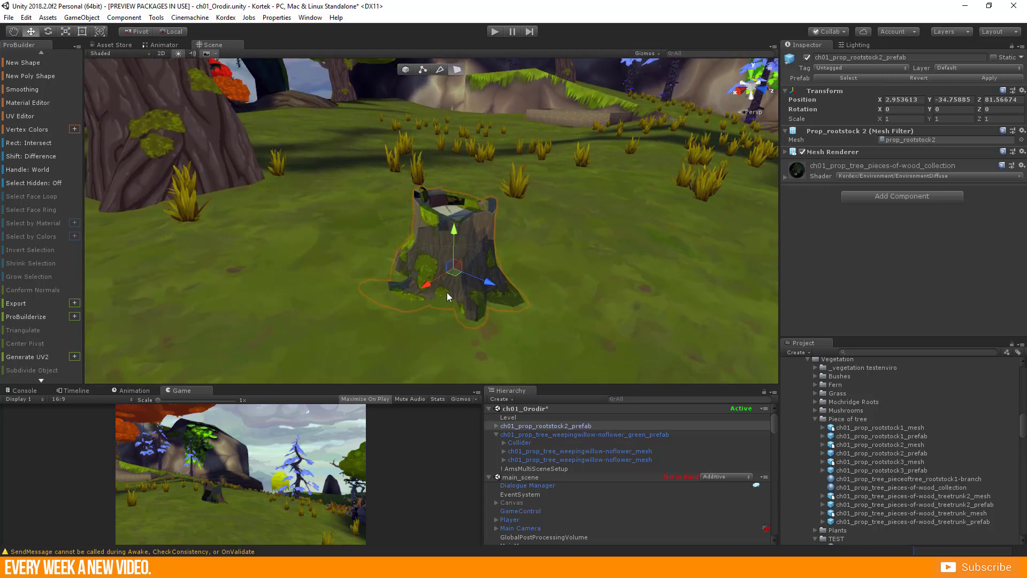
left_click(496, 426)
left_click(522, 434)
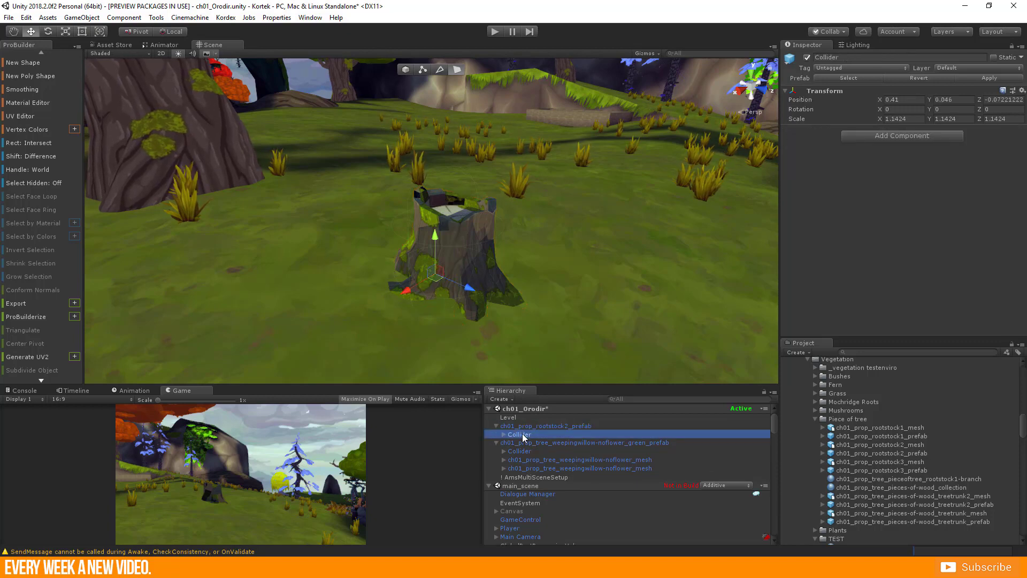
left_click(515, 426)
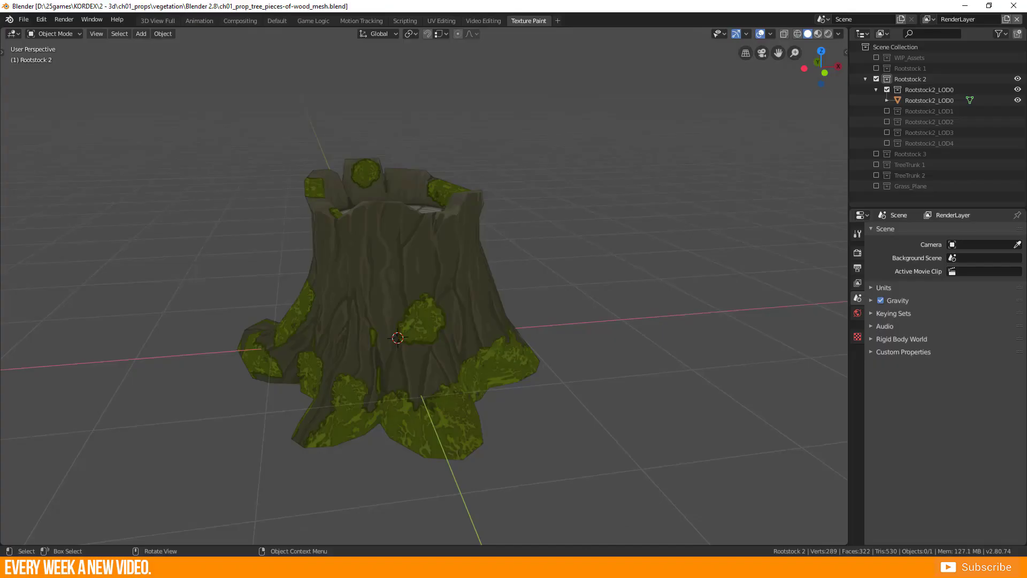
Enable the Rootstock2_LOD1, LOD2, LOD3 and LOD4 collections alongside Rootstock2_LOD0
middle_click_drag(462, 340, 470, 361)
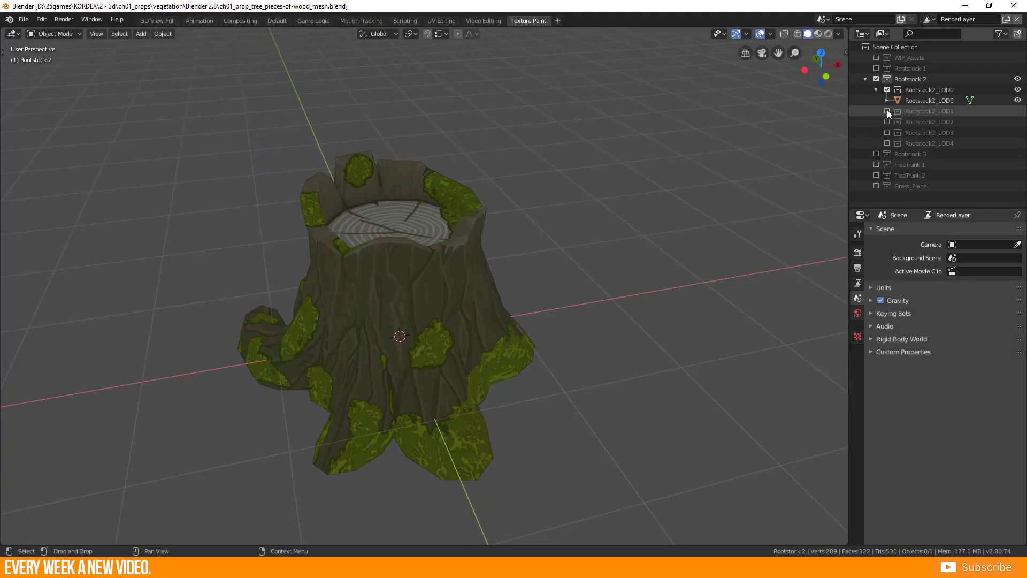
left_click(887, 110)
left_click(886, 132)
left_click(887, 153)
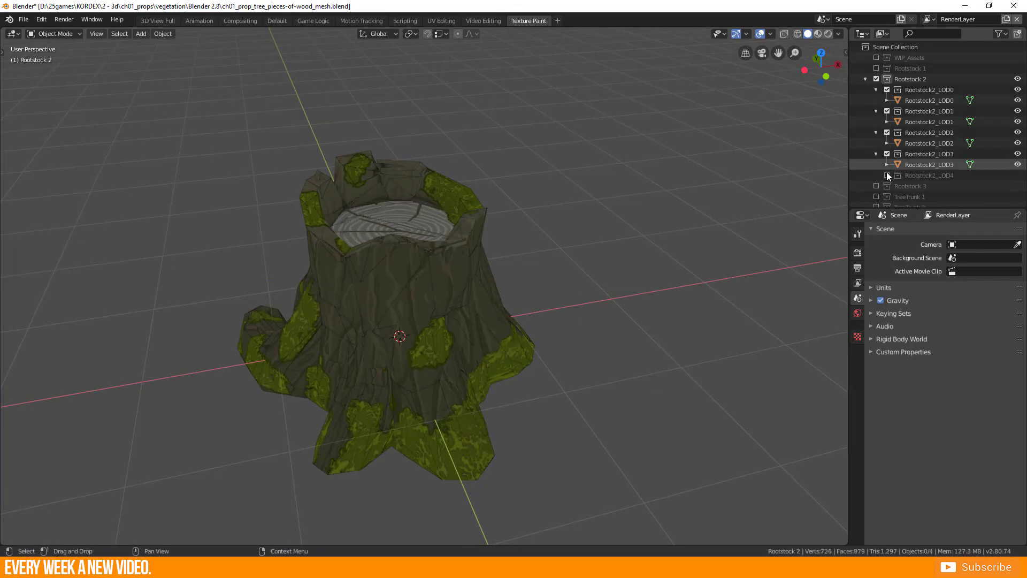
left_click(887, 175)
Select all five stump meshes, from Rootstock2_LOD4 up to Rootstock2_LOD0
left_click(941, 186)
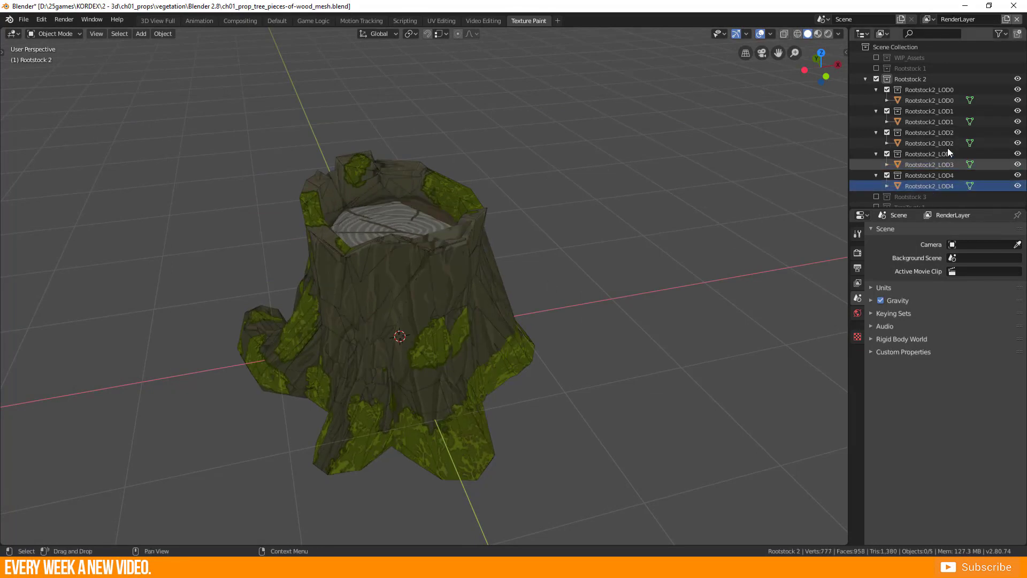
left_click(898, 186)
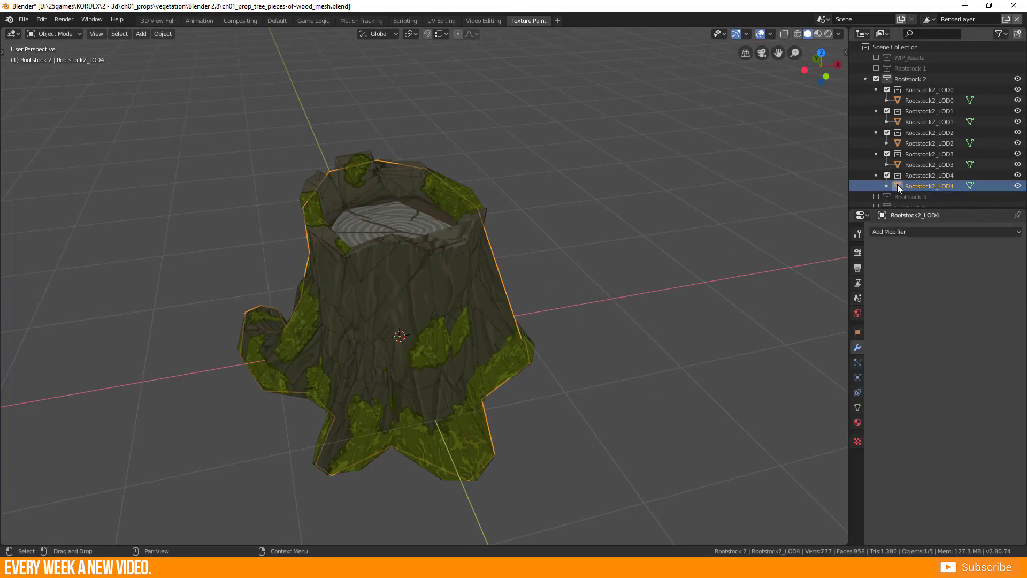
left_click(900, 165, "ctrl")
left_click(898, 142, "ctrl")
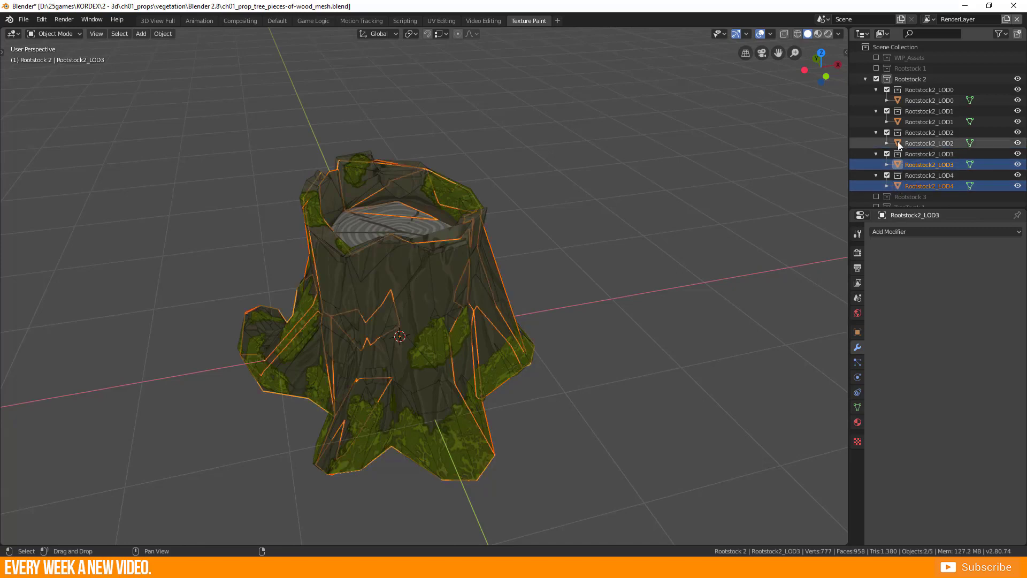
left_click(899, 122, "ctrl")
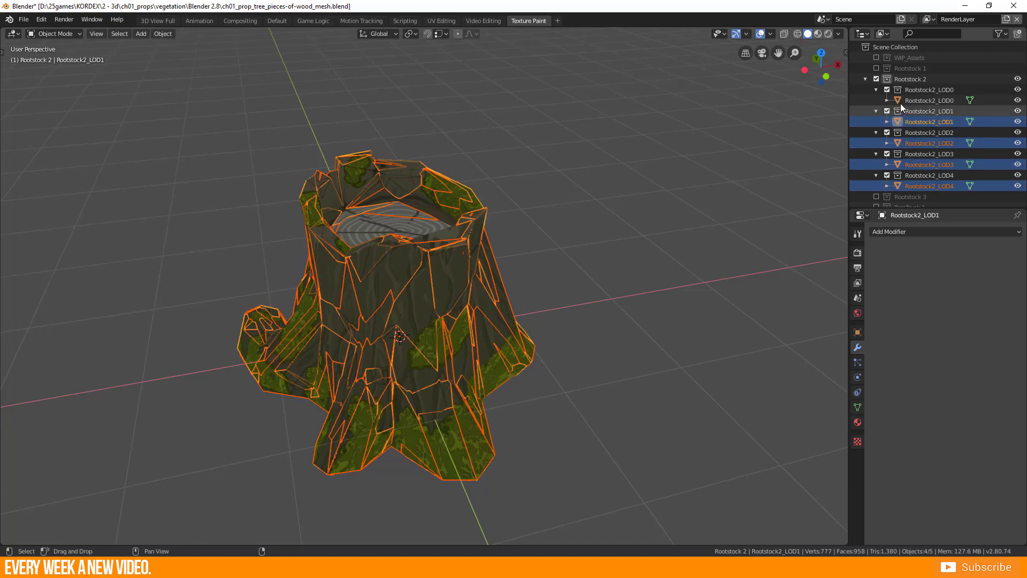
left_click(897, 101, "ctrl")
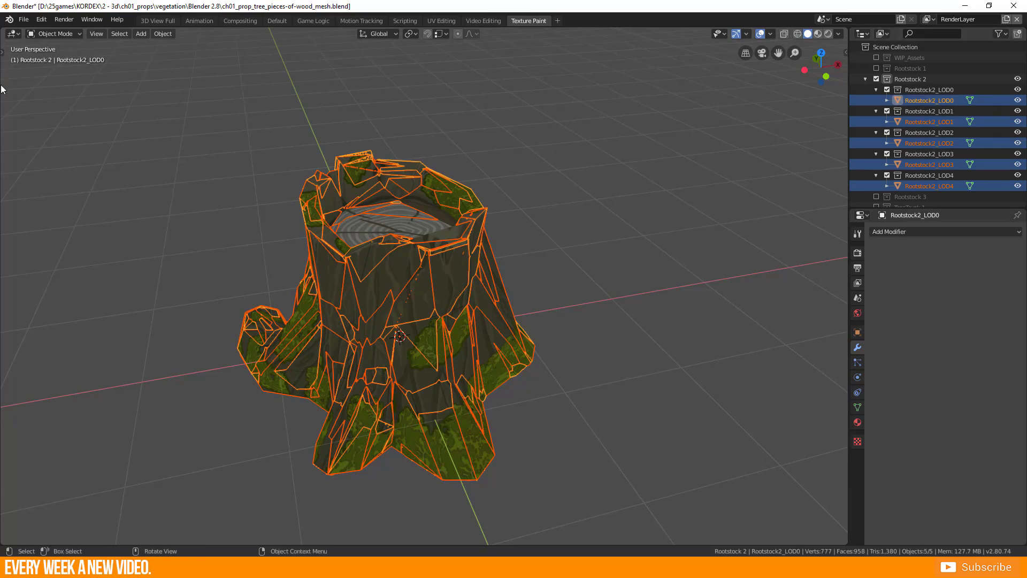
Export the selected LOD meshes as FBX, overwriting ch01_prop_rootstock2_mesh.fbx in the Blender 2.8 folder
left_click(21, 19)
mouse_move(53, 170)
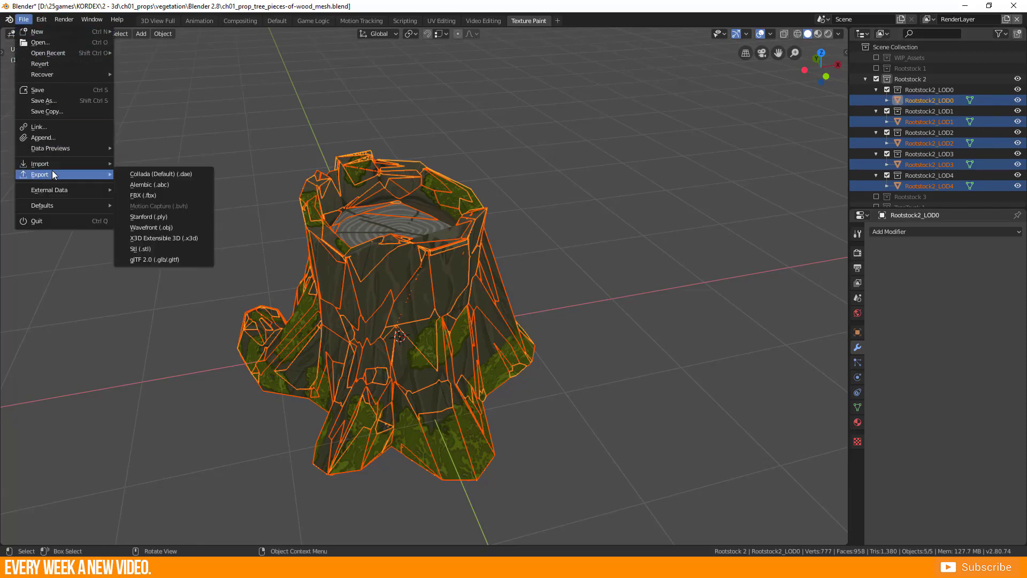
left_click(136, 196)
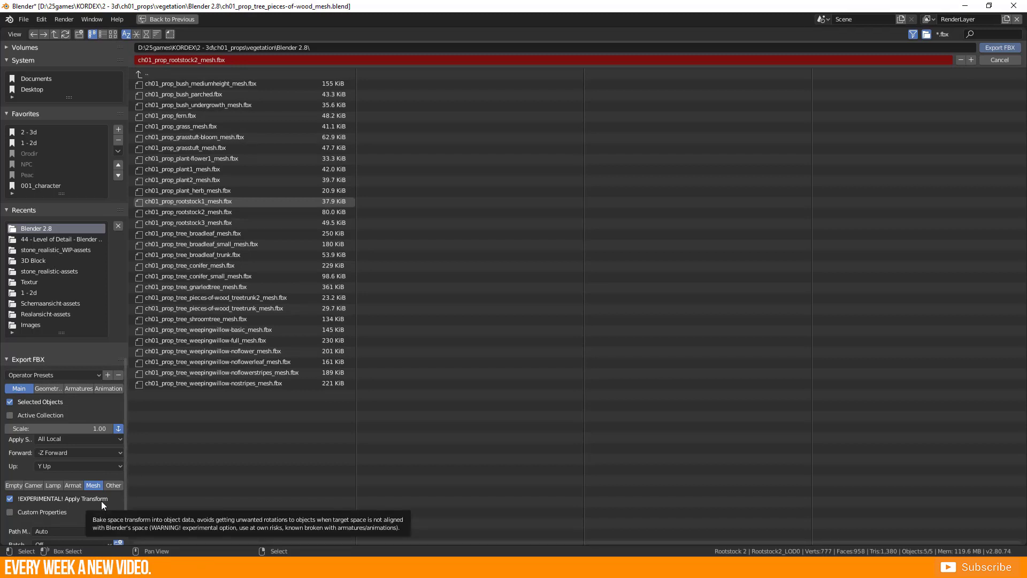
left_click(206, 210)
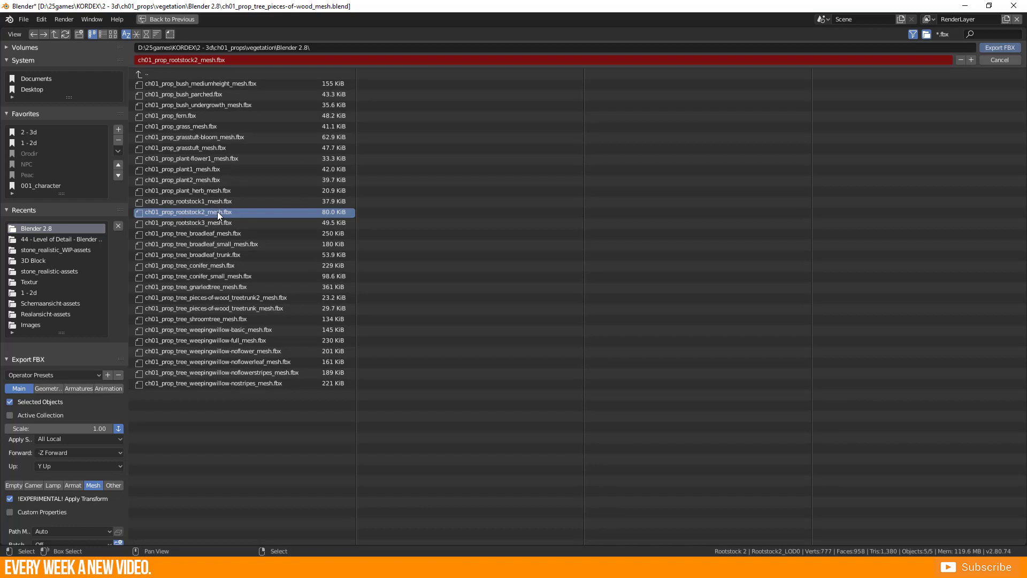
left_click(993, 47)
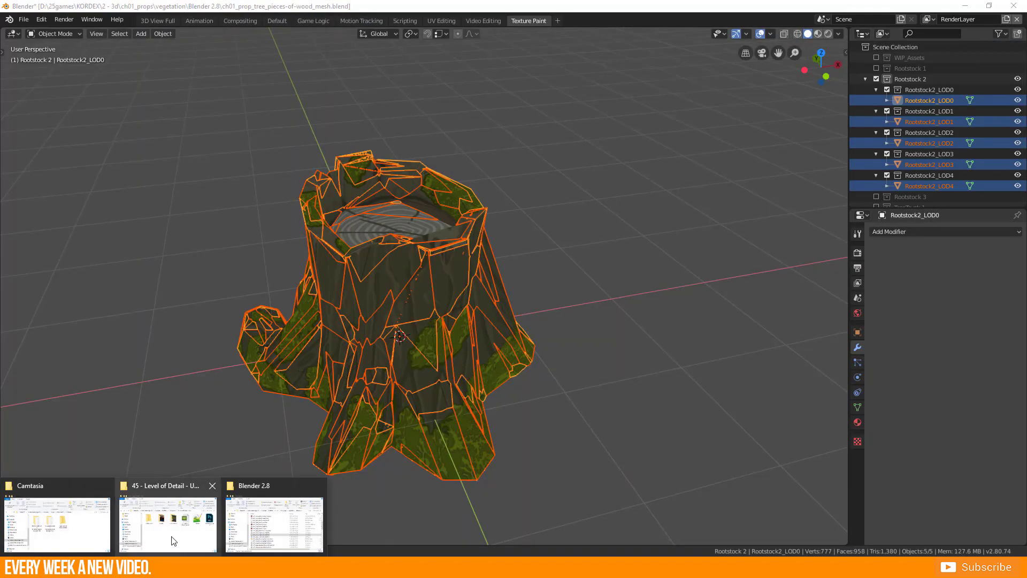
Open the Blender 2.8 export folder, switch to Unity and reveal ch01_prop_rootstock2_mesh in its project folder in Explorer
left_click(271, 519)
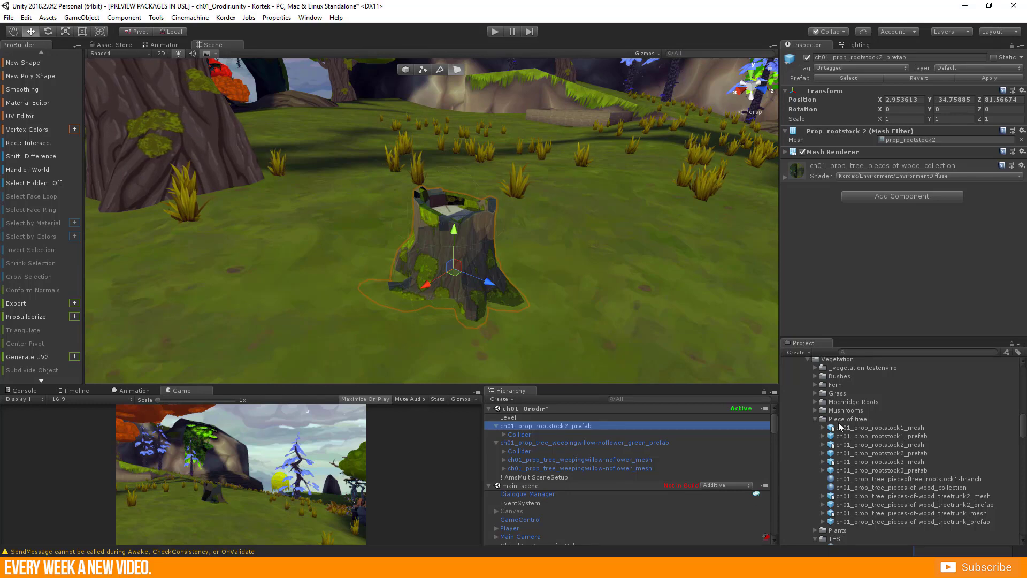
right_click(881, 447)
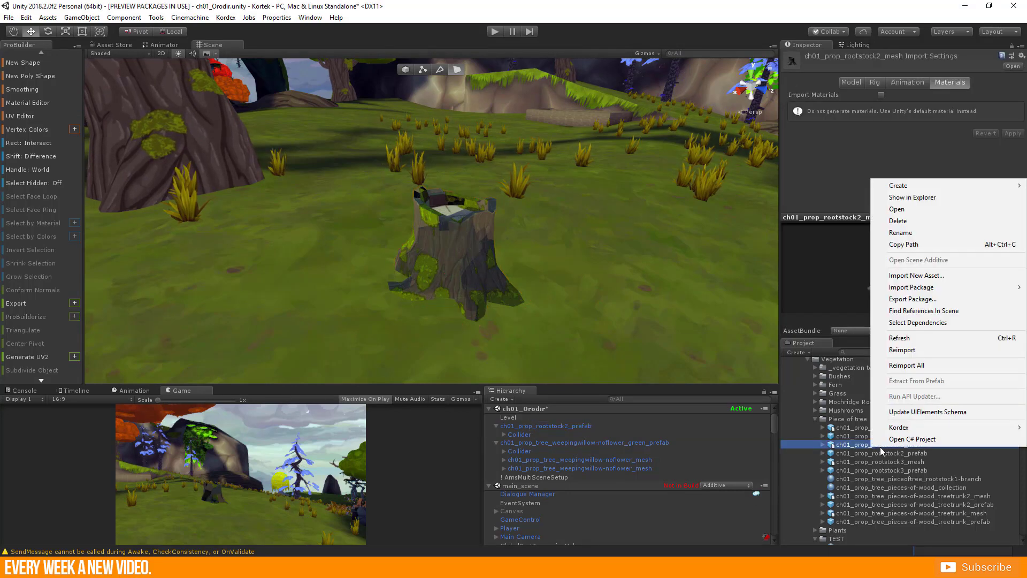
left_click(926, 197)
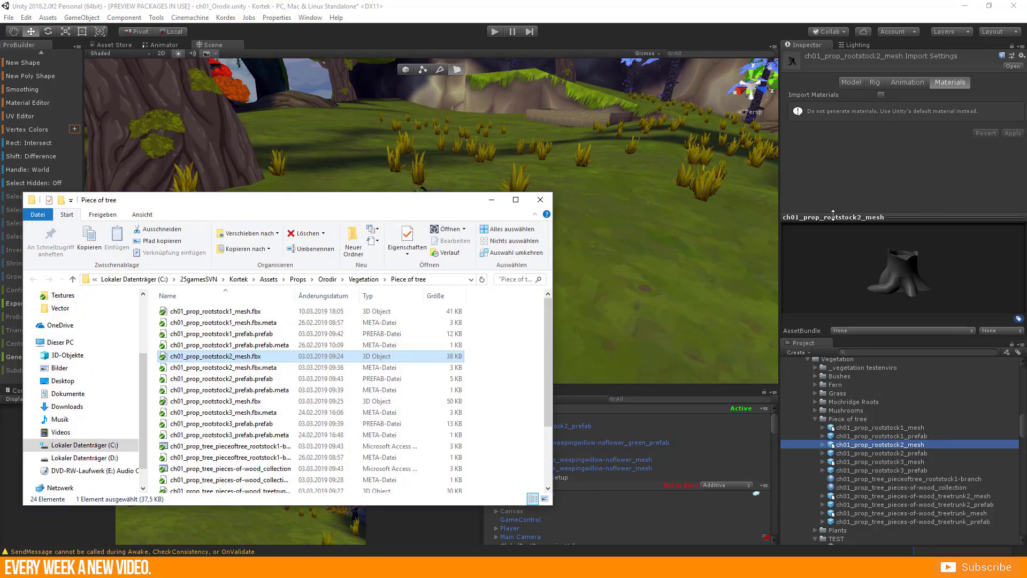
left_click_drag(281, 204, 723, 234)
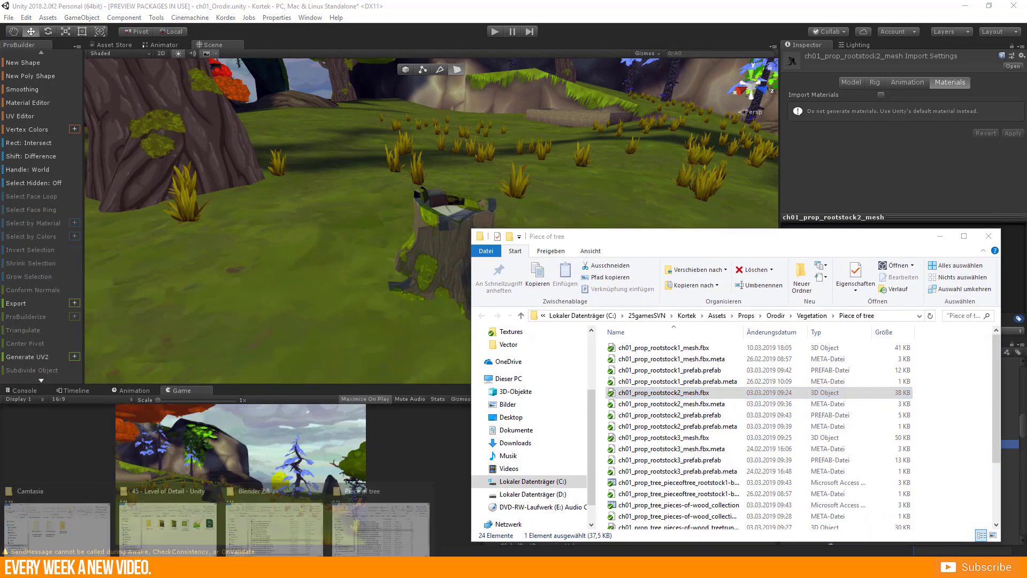
Replace ch01_prop_rootstock2_mesh.fbx in the Piece of tree folder with the version from the Blender 2.8 folder and return to Unity
left_click(264, 512)
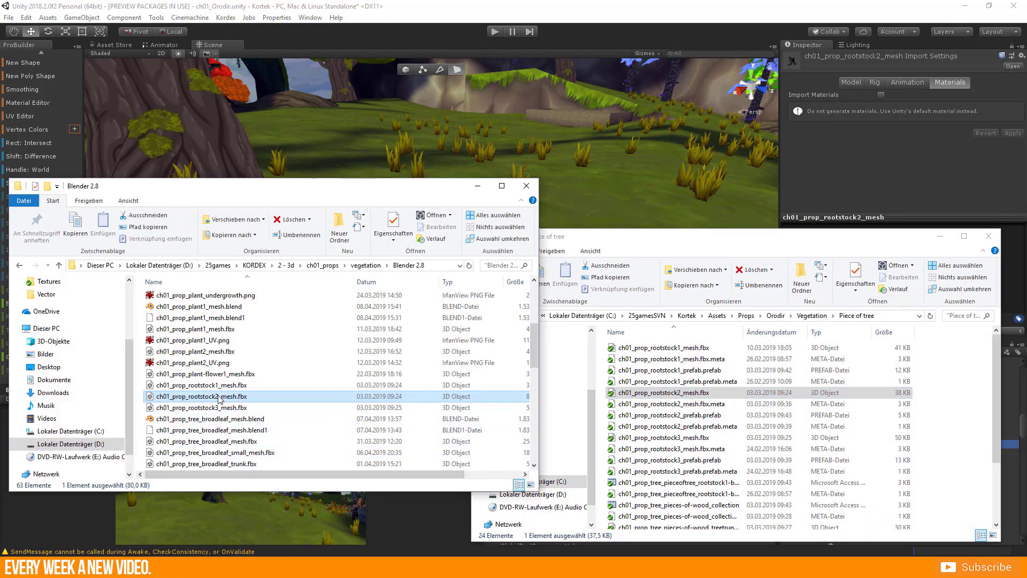
left_click_drag(214, 398, 654, 392)
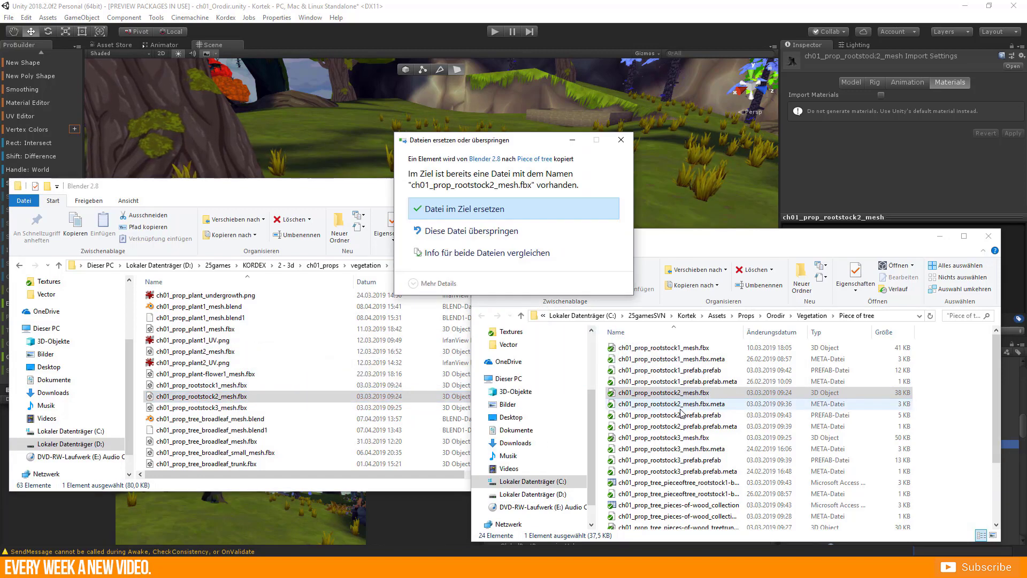
left_click(490, 212)
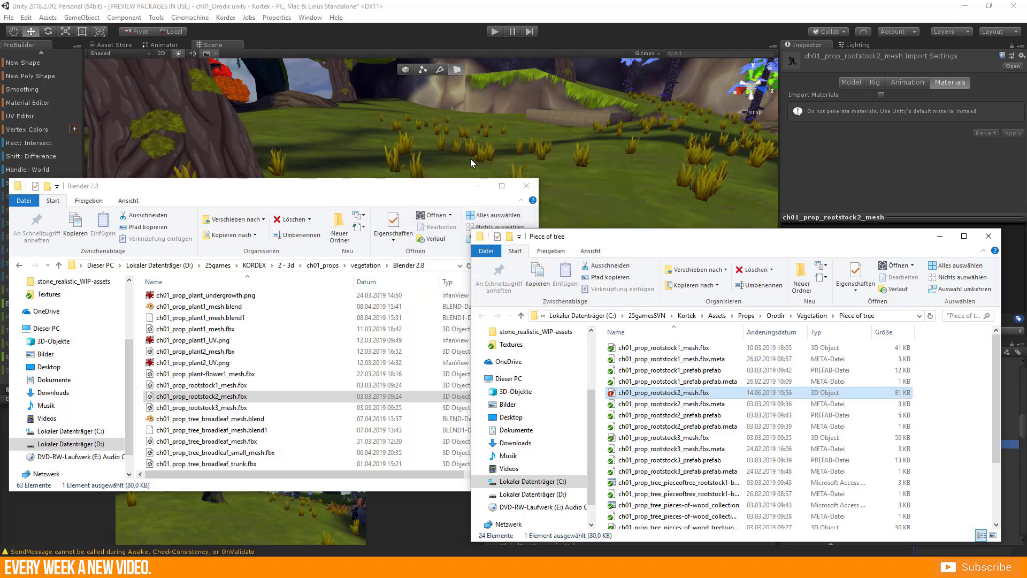
left_click(450, 13)
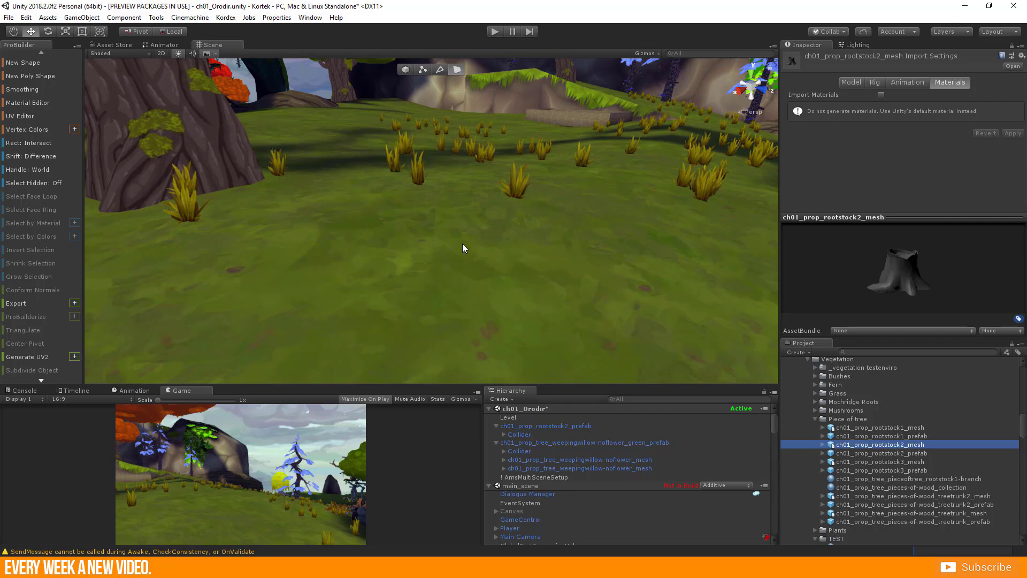
Remove the Mesh Filter component from ch01_prop_rootstock2_prefab in the scene
left_click(562, 425)
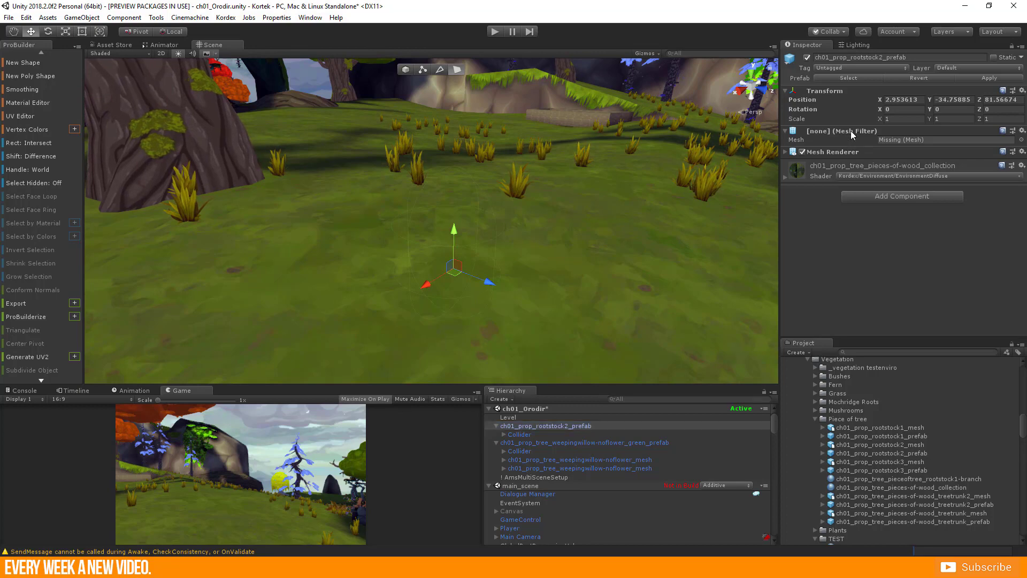
left_click(1022, 130)
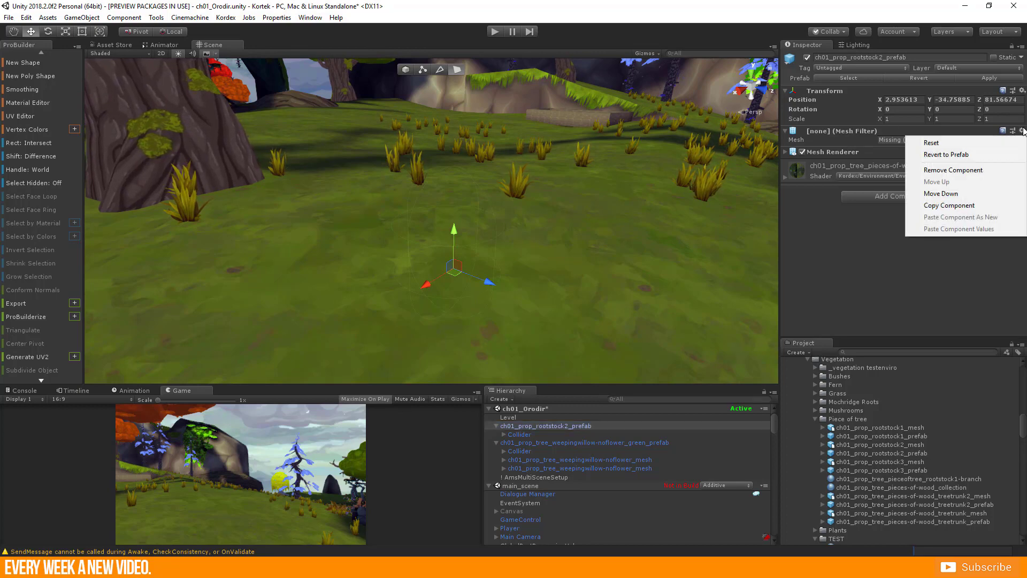
left_click(953, 169)
Add ch01_prop_rootstock2_mesh as a child of ch01_prop_rootstock2_prefab and inspect its LOD meshes and the Collider
left_click(546, 428)
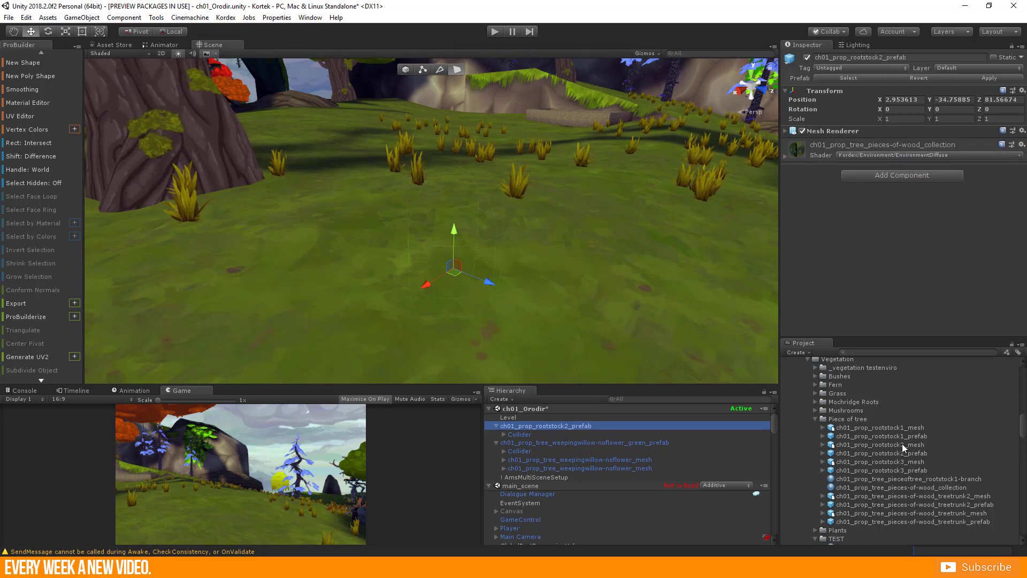
left_click_drag(910, 447, 522, 432)
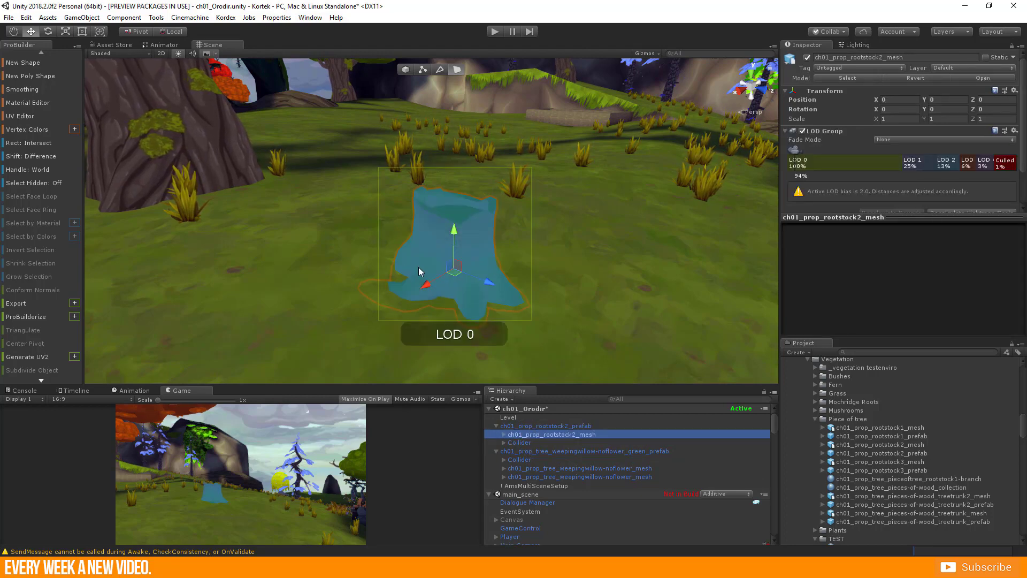
left_click_drag(567, 283, 540, 286, "alt")
left_click(504, 435)
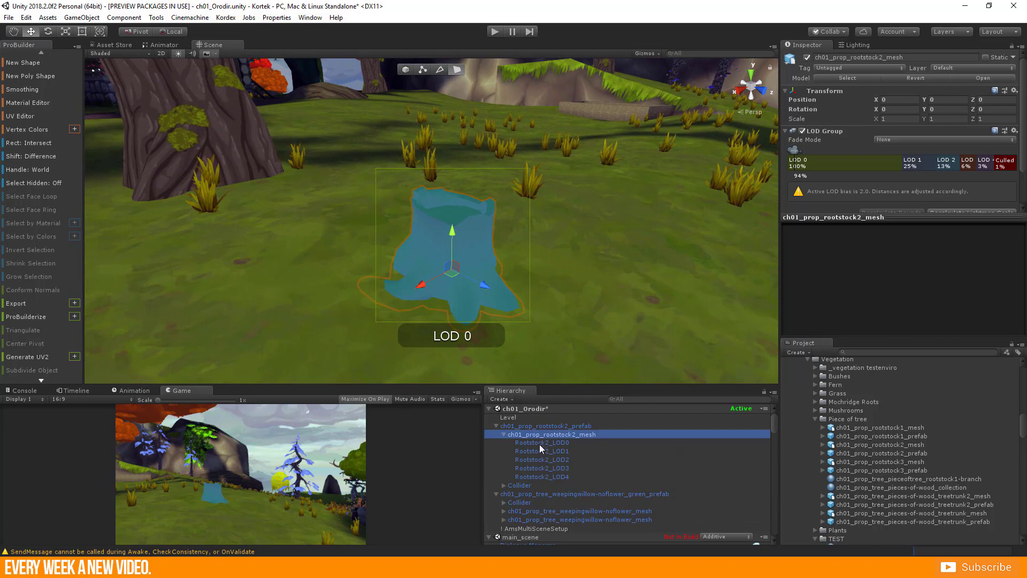
left_click(518, 485)
left_click_drag(556, 256, 599, 263, "alt")
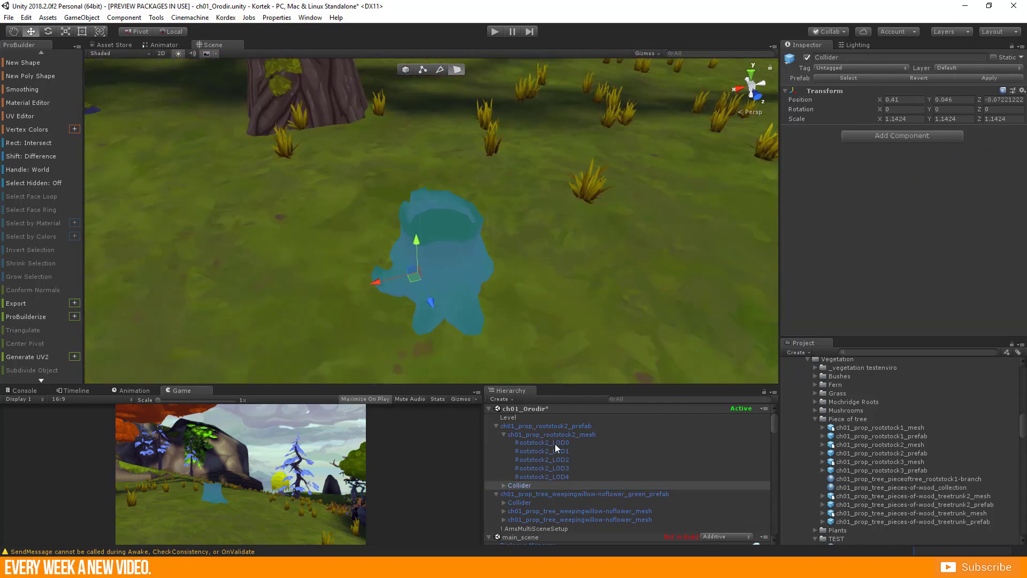
left_click(547, 434)
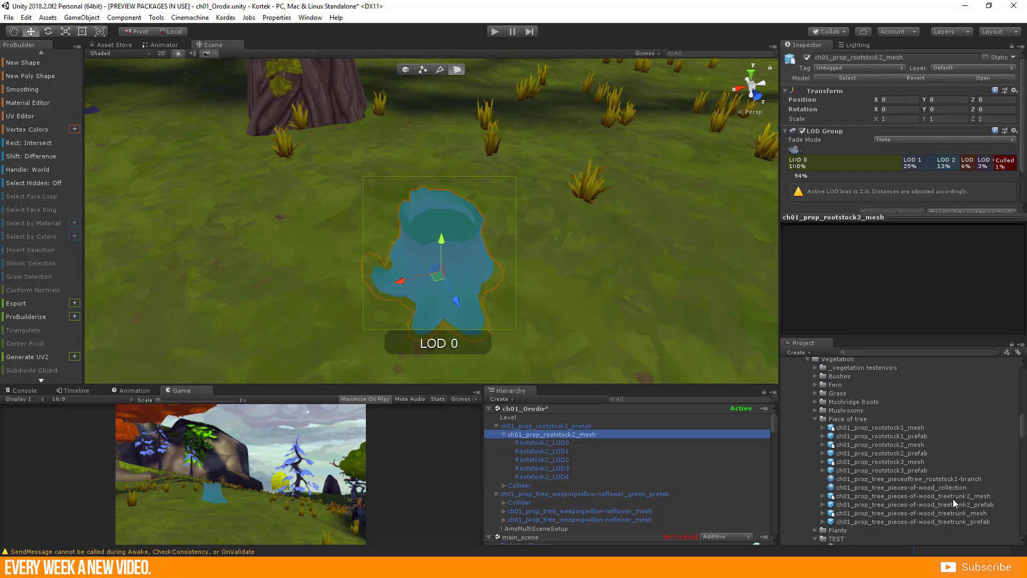
Assign the ch01_prop_tree_pieces-of-wood_collection material to the Rootstock2_LOD0 through Rootstock2_LOD4 meshes
left_click_drag(900, 486, 542, 442)
left_click(561, 451)
left_click(561, 476, "shift")
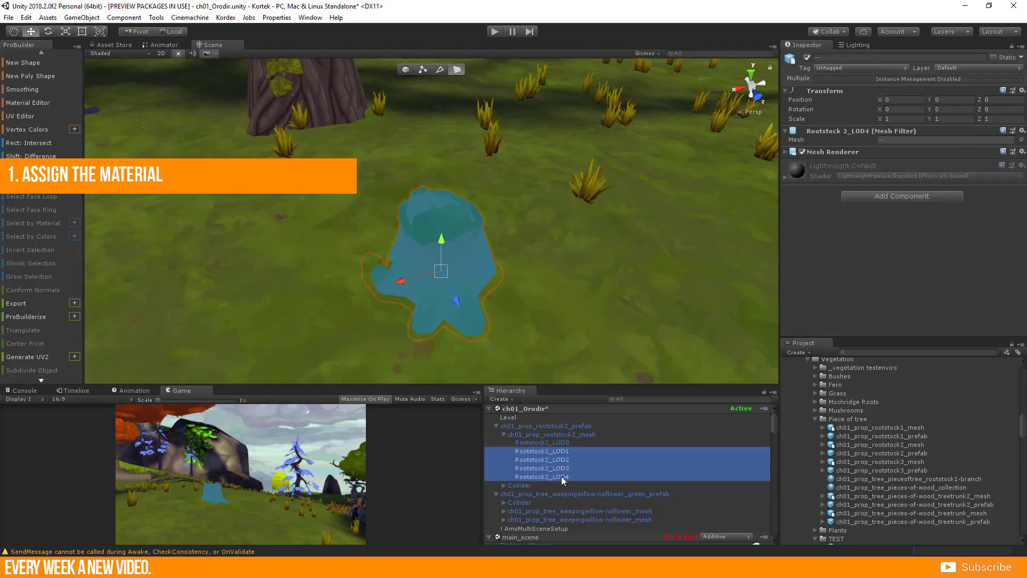
left_click_drag(901, 487, 853, 250)
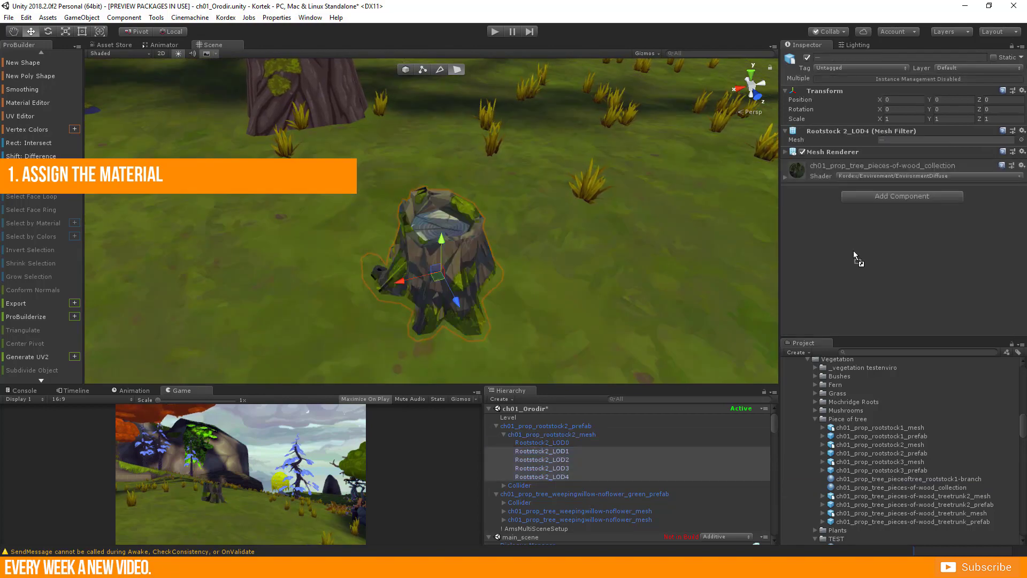
Set the stump mesh's LOD Group transitions to 50% for LOD 1, 25% for LOD 2, 13% for LOD 3, 7% for LOD 4 and 2% for Culled
double_click(538, 434)
left_click_drag(856, 182, 949, 178)
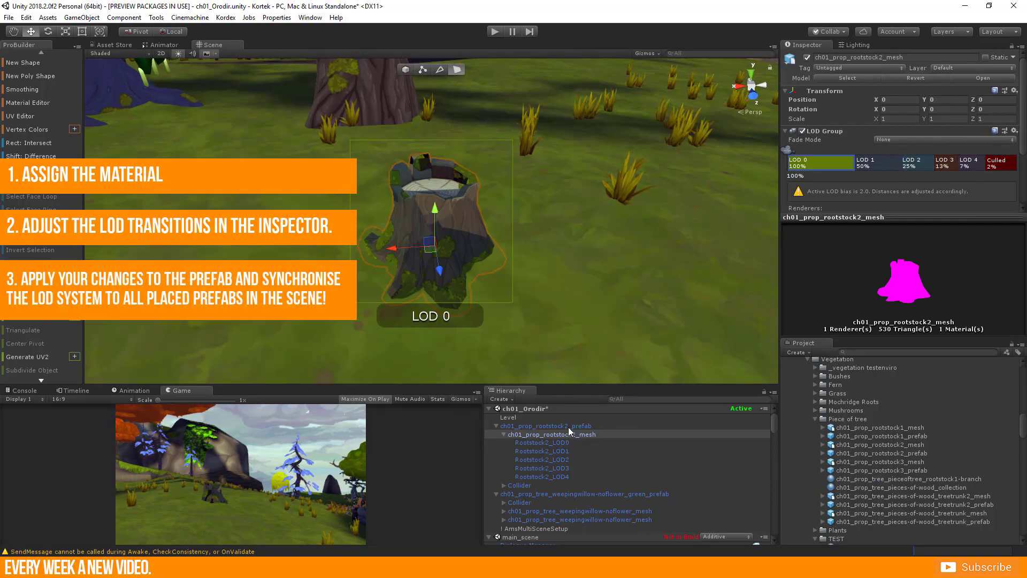
Apply the changes to ch01_prop_rootstock2_prefab and place a second instance of it on the grass beside the first stump
left_click(568, 427)
left_click(986, 79)
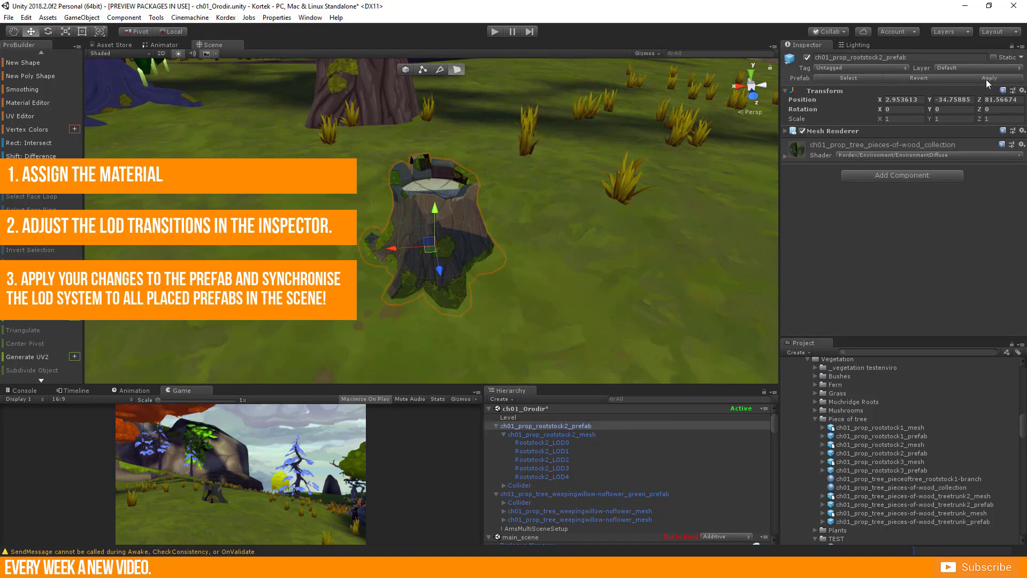
left_click_drag(904, 453, 649, 272)
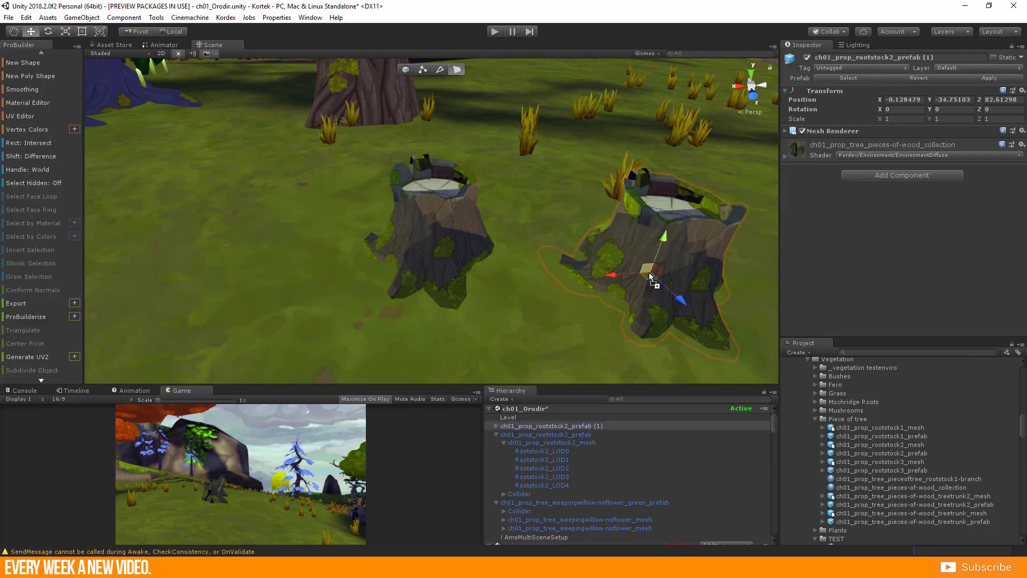